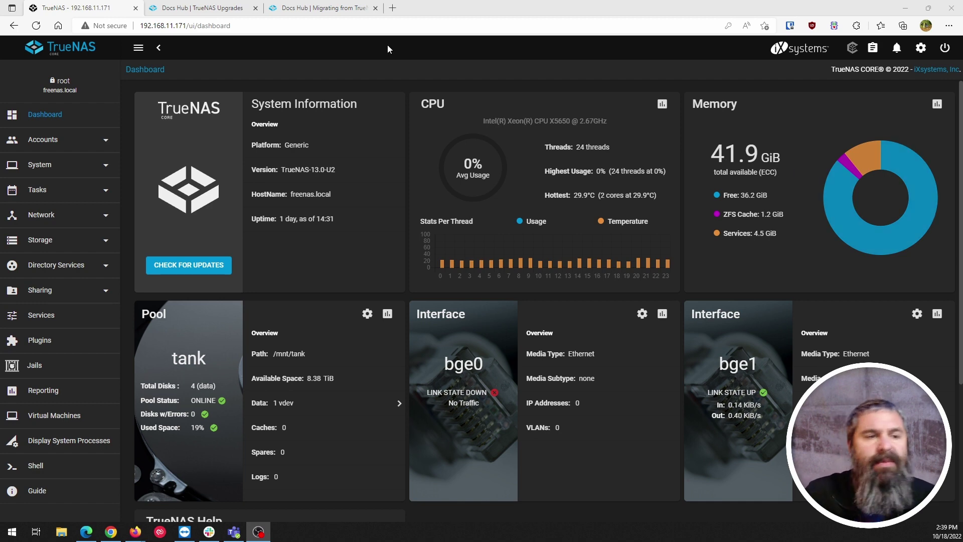
- Switch from the CORE 13.0-U2 dashboard to the TrueNAS Upgrades documentation page
{"action": "left_click", "coordinate": [219, 11]}
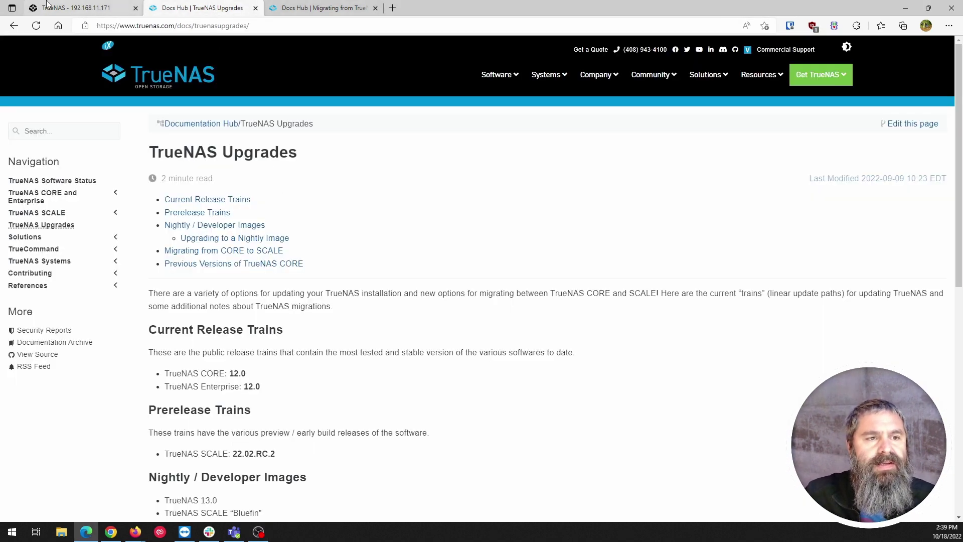
- Scroll to Migrating from CORE to SCALE and highlight its heading and the .iso/USB update sentence
{"action": "left_click_drag", "start_coordinate": [206, 152], "coordinate": [261, 152]}
{"action": "scroll", "coordinate": [411, 245], "scroll_direction": "down", "scroll_amount": 2}
{"action": "scroll", "coordinate": [213, 250], "scroll_direction": "down", "scroll_amount": 5}
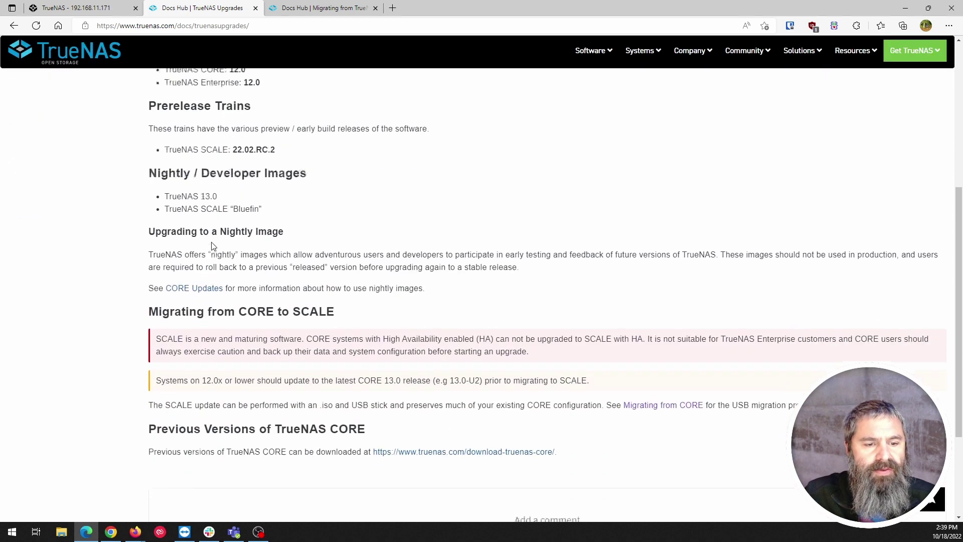
{"action": "left_click_drag", "start_coordinate": [159, 227], "coordinate": [317, 230]}
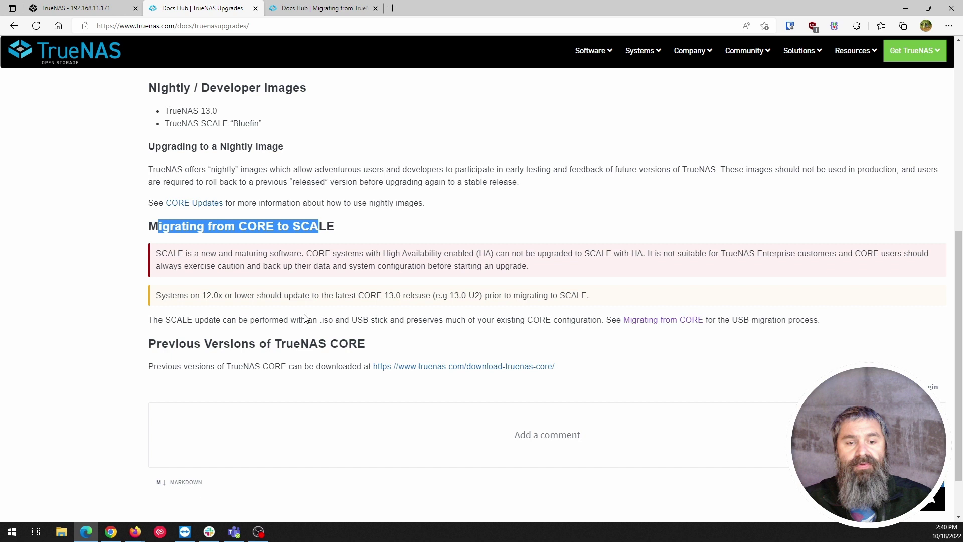
{"action": "left_click_drag", "start_coordinate": [312, 320], "coordinate": [558, 322]}
{"action": "left_click", "coordinate": [349, 324]}
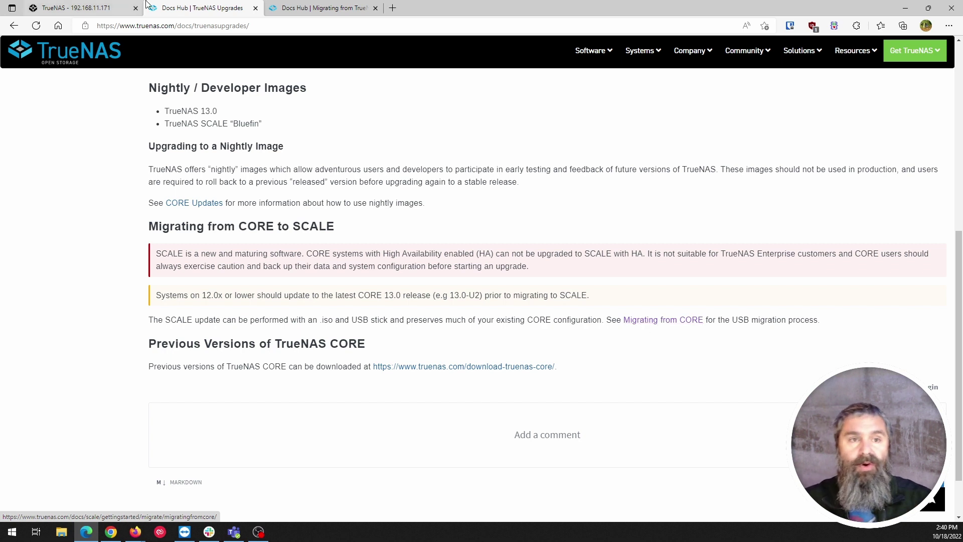
- Open the Migrating from TrueNAS CORE guide and highlight the ISO file and manual update methods
{"action": "left_click", "coordinate": [321, 8]}
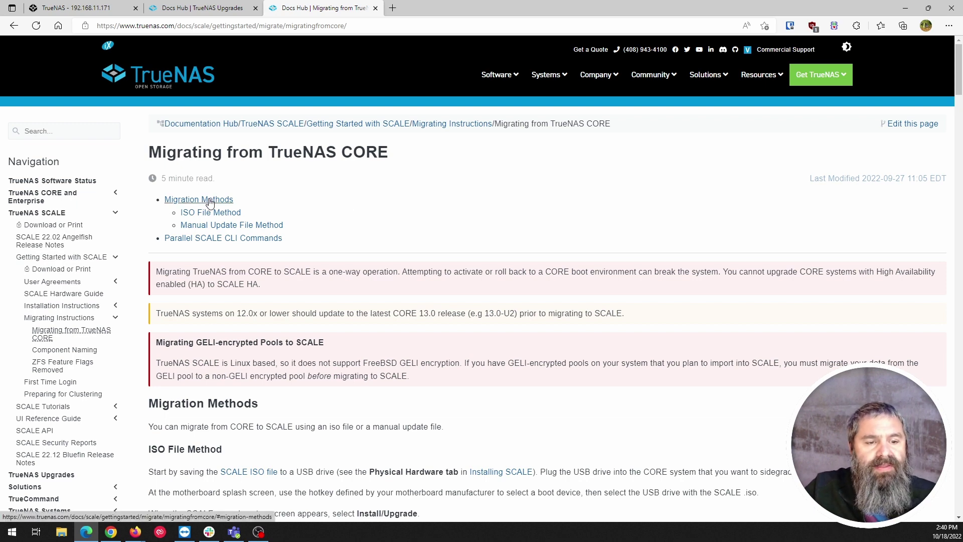
{"action": "scroll", "coordinate": [210, 203], "scroll_direction": "down", "scroll_amount": 3}
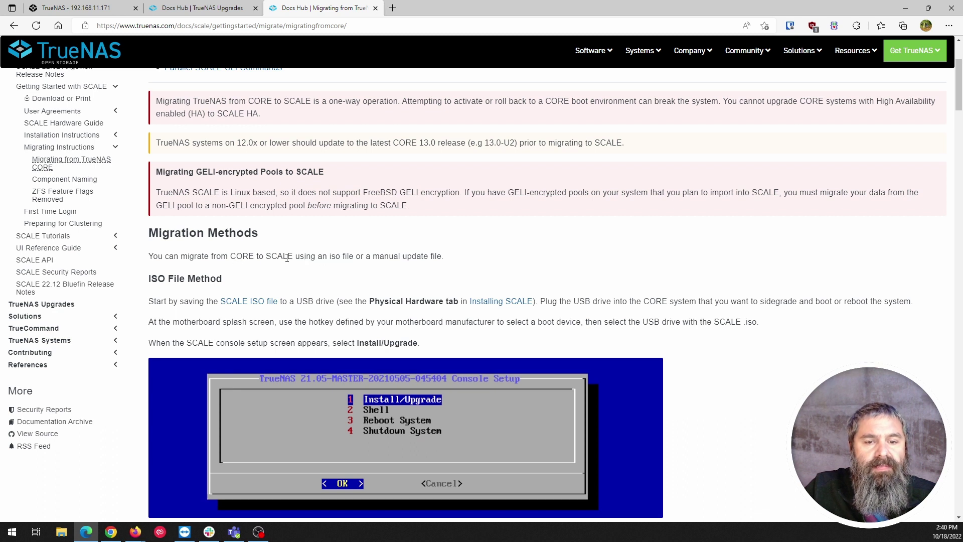
{"action": "left_click_drag", "start_coordinate": [298, 257], "coordinate": [435, 257]}
{"action": "left_click", "coordinate": [351, 265]}
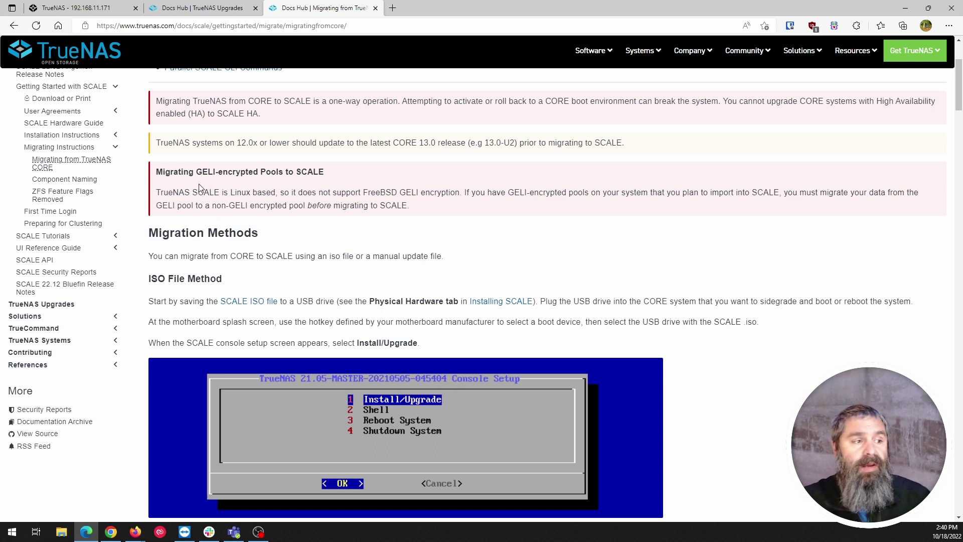
- Highlight the GELI-encrypted pools warning and the one-way migration warning paragraph
{"action": "left_click_drag", "start_coordinate": [170, 172], "coordinate": [261, 171]}
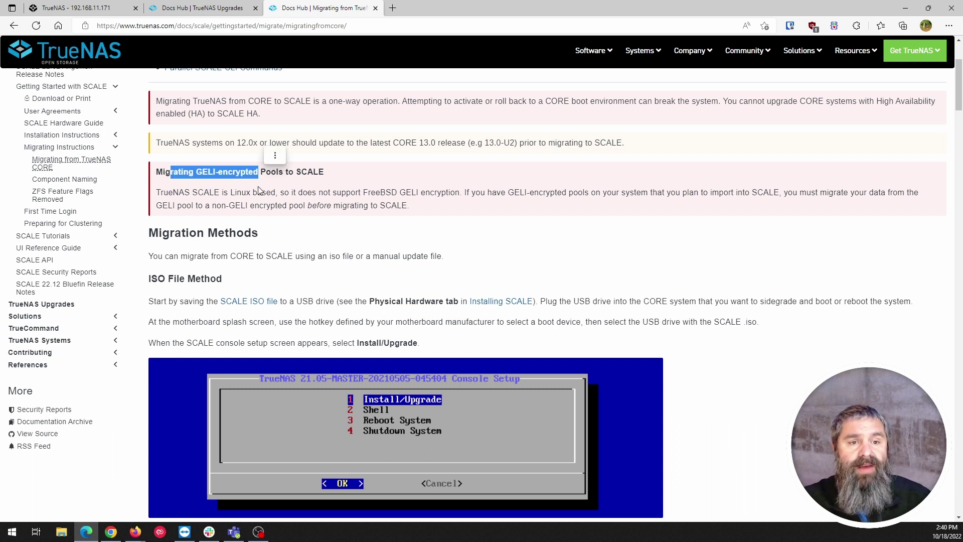
{"action": "left_click", "coordinate": [259, 189]}
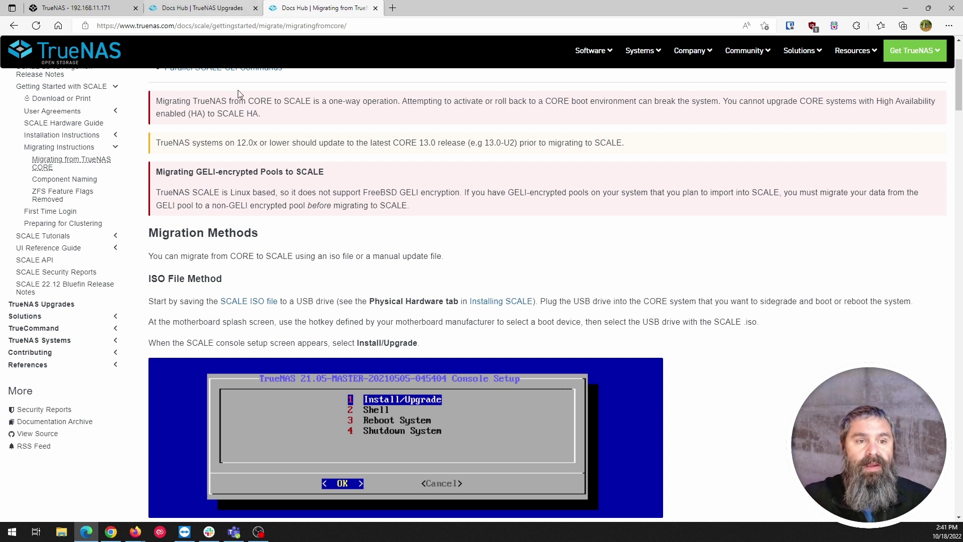
{"action": "left_click_drag", "start_coordinate": [162, 101], "coordinate": [300, 121]}
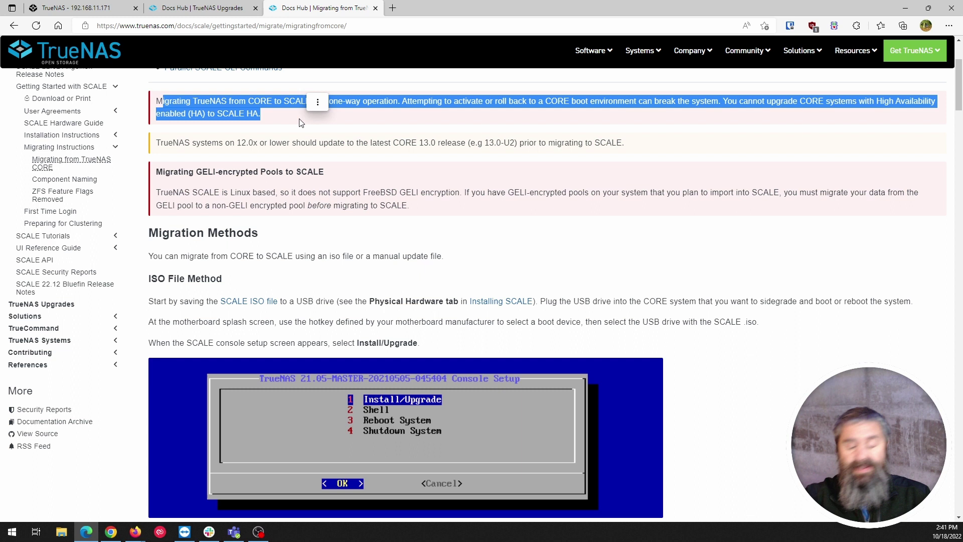
{"action": "left_click", "coordinate": [367, 234]}
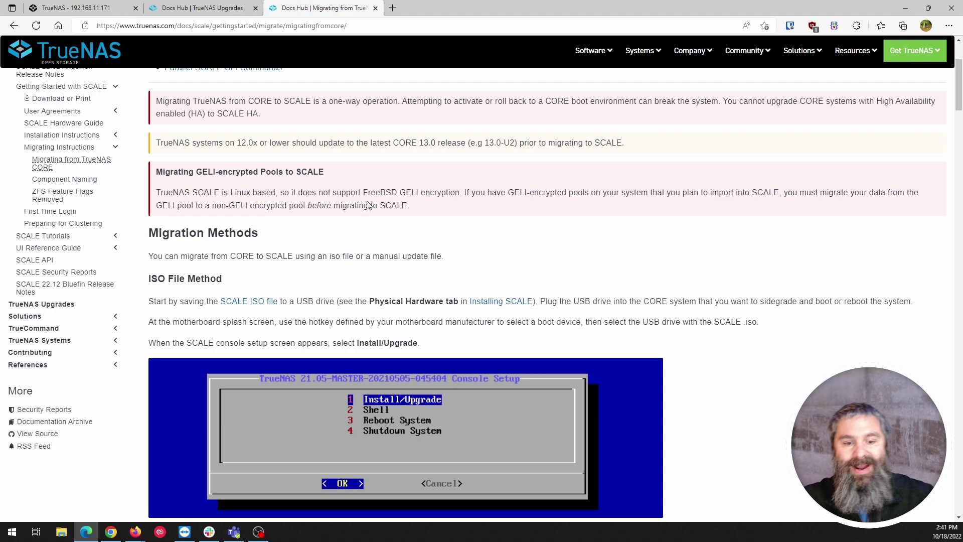
- Scroll to Manual Update File Method and open the SCALE manual update file link in a new tab
{"action": "scroll", "coordinate": [281, 245], "scroll_direction": "down", "scroll_amount": 10}
{"action": "scroll", "coordinate": [205, 233], "scroll_direction": "down", "scroll_amount": 10}
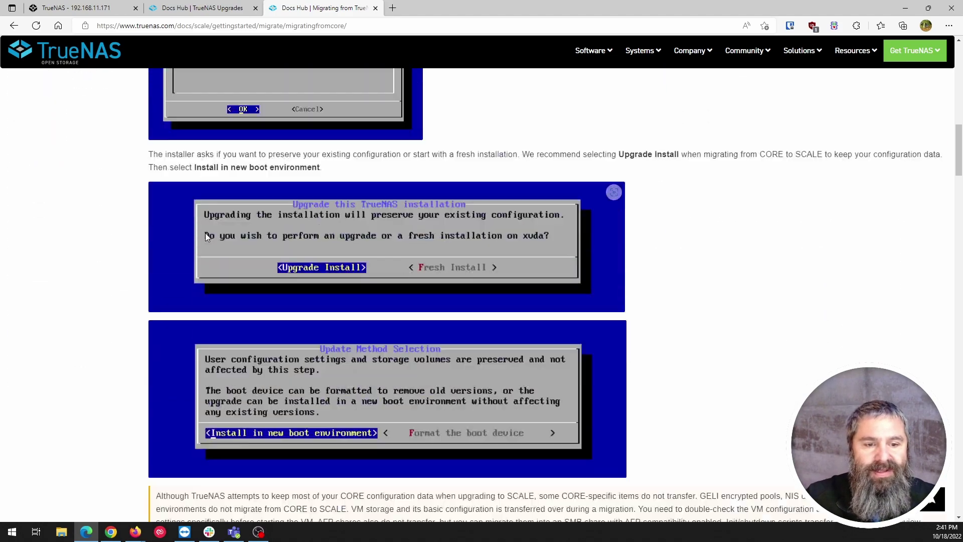
{"action": "scroll", "coordinate": [205, 236], "scroll_direction": "up", "scroll_amount": 13}
{"action": "scroll", "coordinate": [204, 236], "scroll_direction": "up", "scroll_amount": 9}
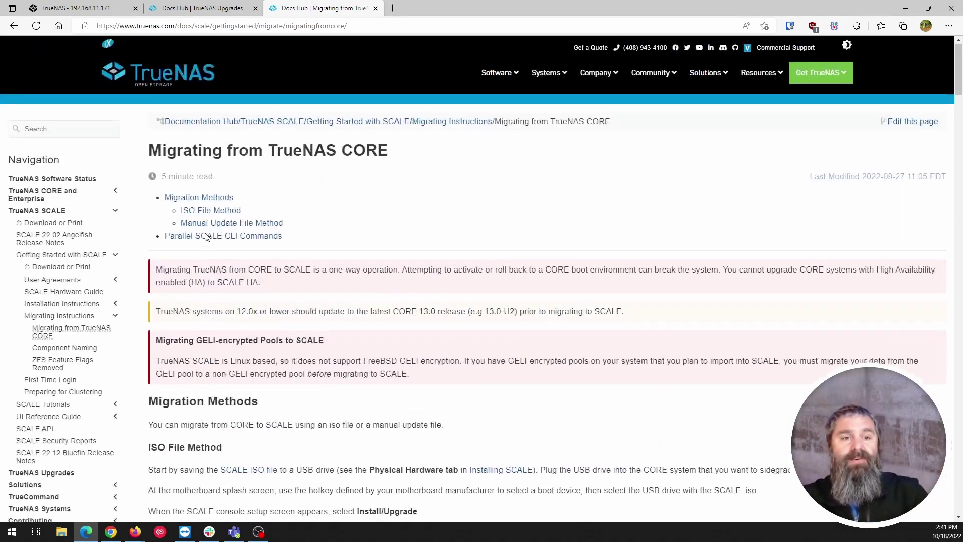
{"action": "scroll", "coordinate": [205, 252], "scroll_direction": "down", "scroll_amount": 5}
{"action": "scroll", "coordinate": [205, 253], "scroll_direction": "down", "scroll_amount": 6}
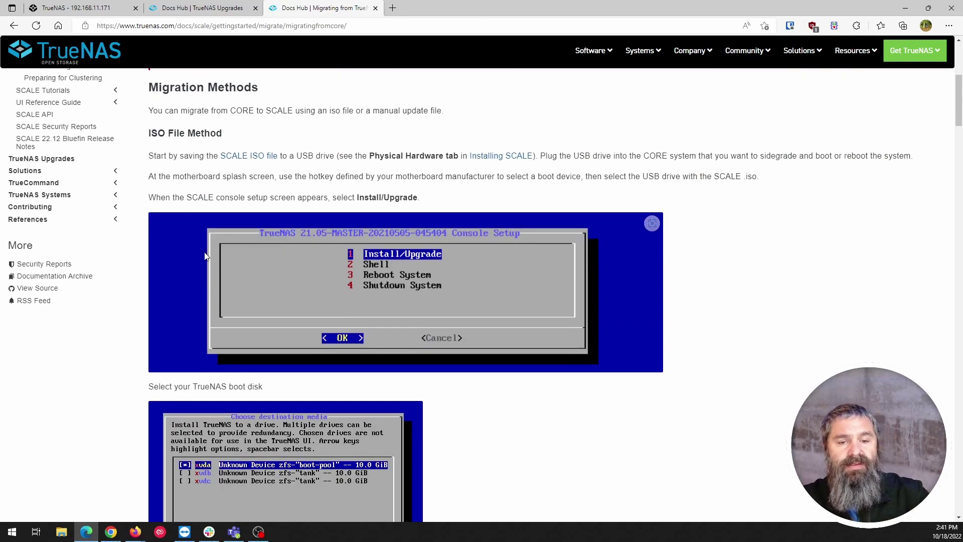
{"action": "scroll", "coordinate": [204, 256], "scroll_direction": "down", "scroll_amount": 13}
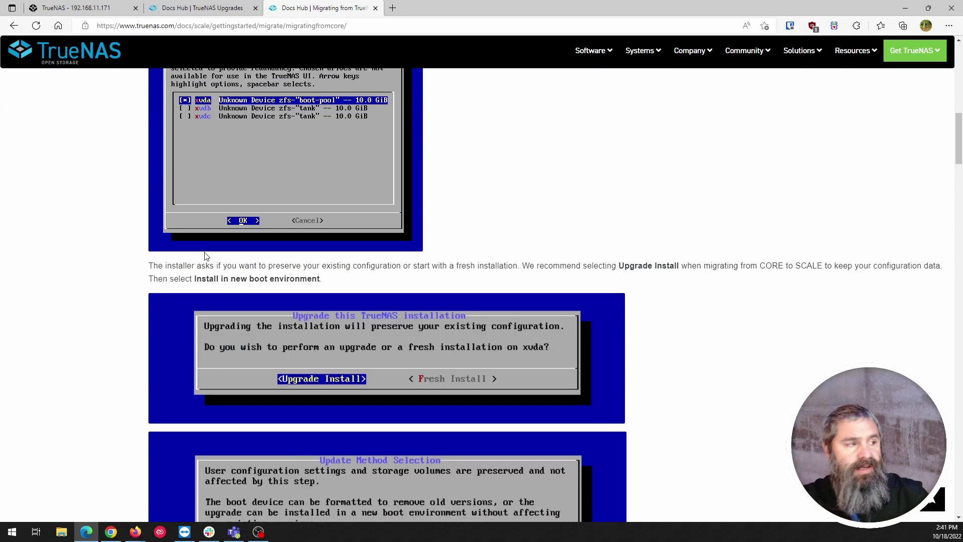
{"action": "scroll", "coordinate": [204, 251], "scroll_direction": "down", "scroll_amount": 4}
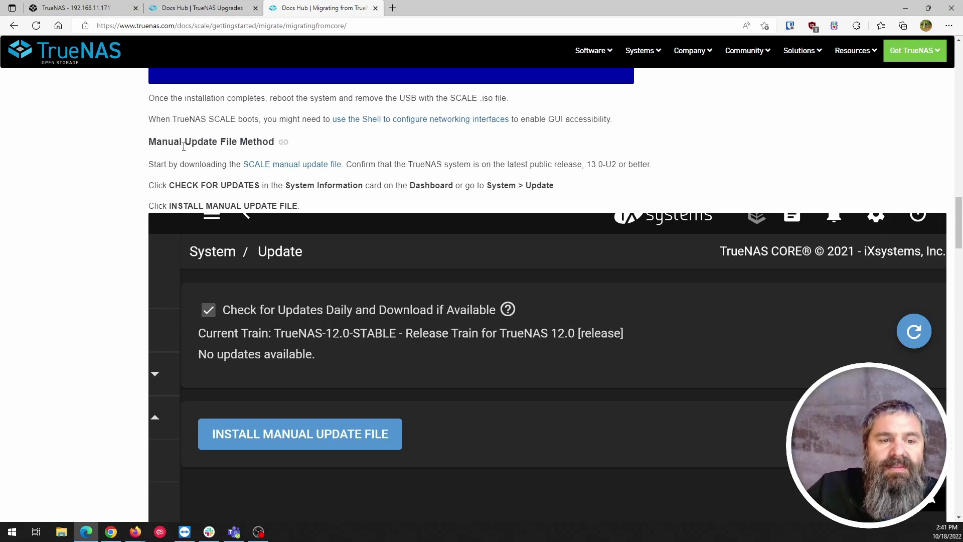
{"action": "double_click", "coordinate": [203, 142]}
{"action": "left_click", "coordinate": [186, 182]}
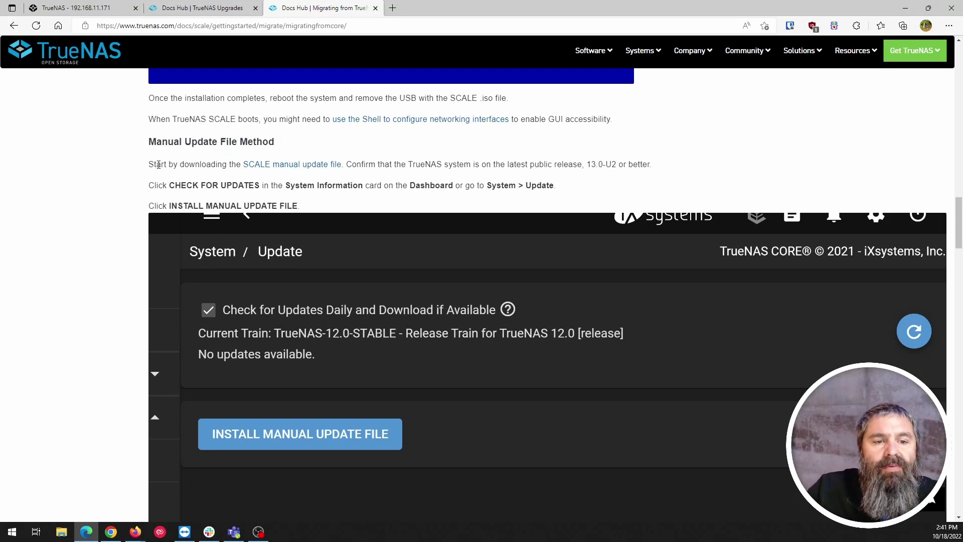
{"action": "right_click", "coordinate": [291, 165]}
{"action": "left_click", "coordinate": [308, 174]}
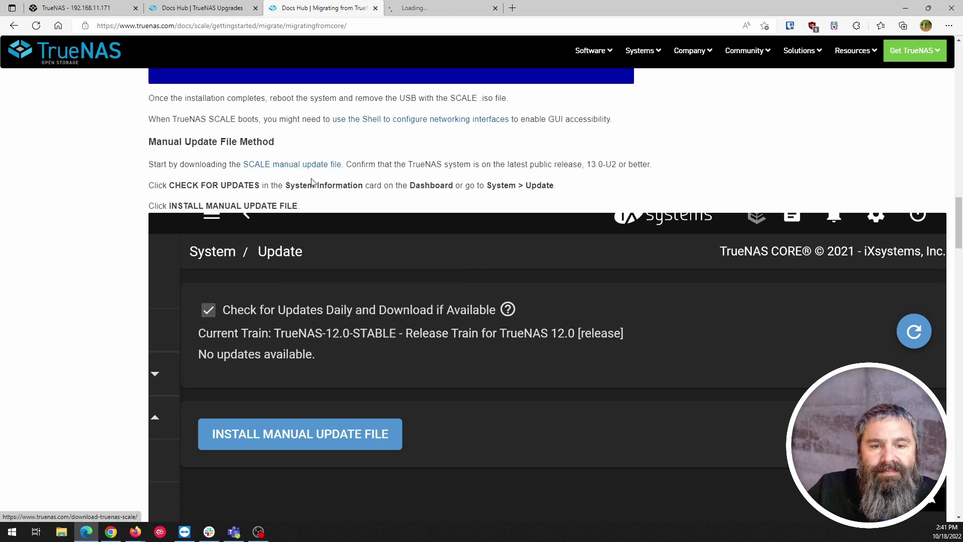
- On the SCALE download page, skip the newsletter and expand the 22.02.4 Manual Update details
{"action": "left_click", "coordinate": [437, 7]}
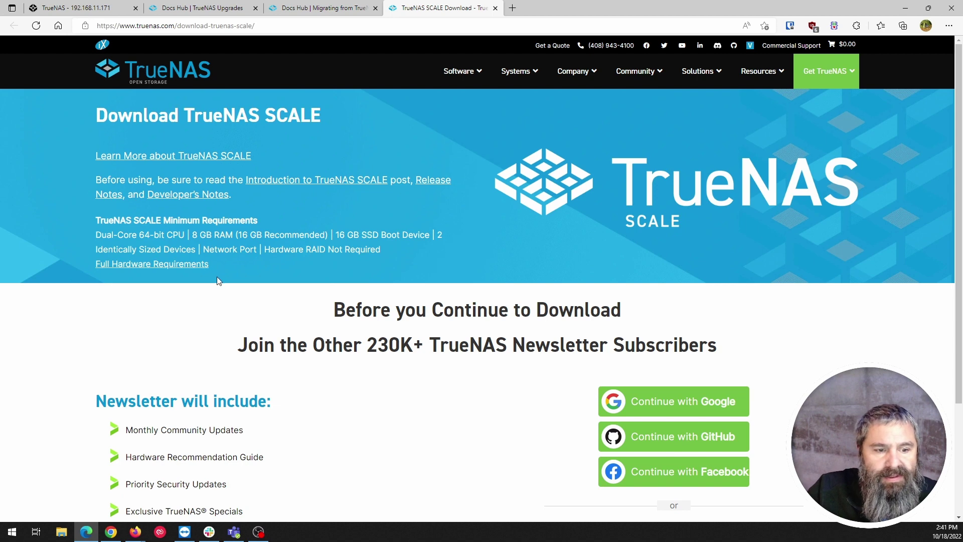
{"action": "scroll", "coordinate": [366, 254], "scroll_direction": "down", "scroll_amount": 3}
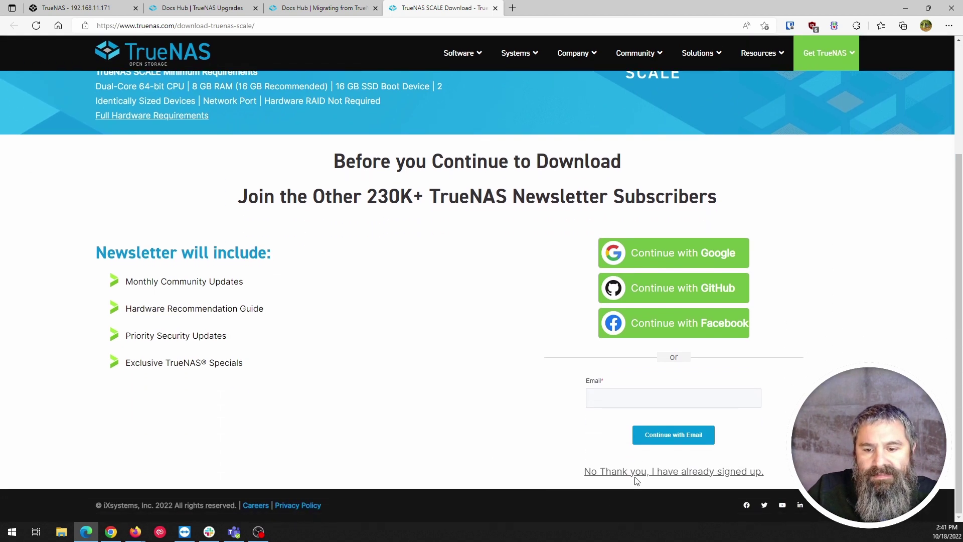
{"action": "left_click", "coordinate": [635, 478]}
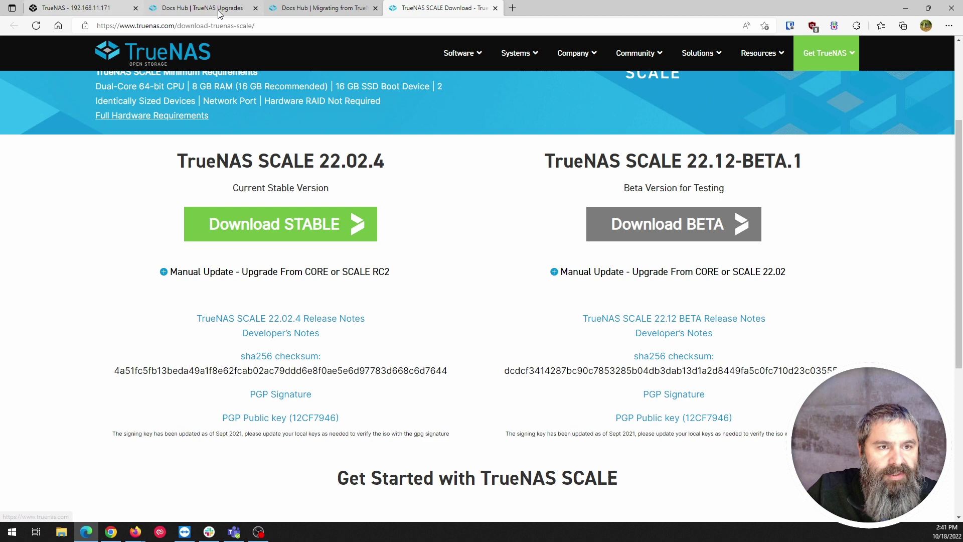
{"action": "left_click", "coordinate": [291, 9]}
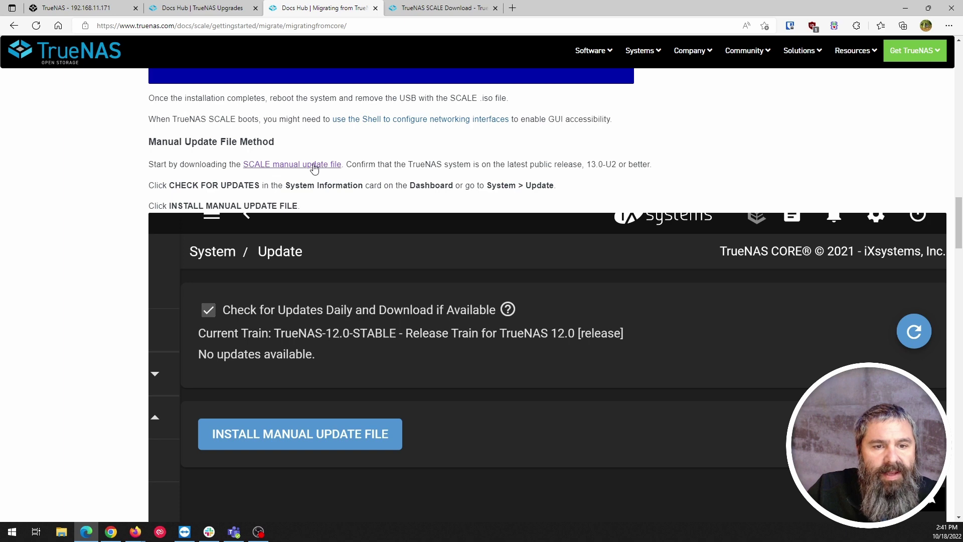
{"action": "left_click", "coordinate": [407, 8]}
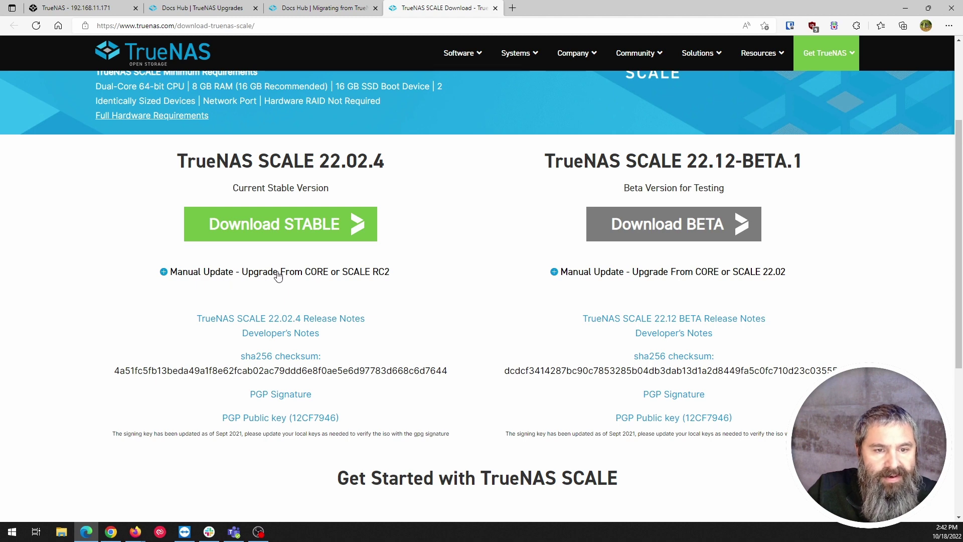
{"action": "left_click", "coordinate": [163, 272]}
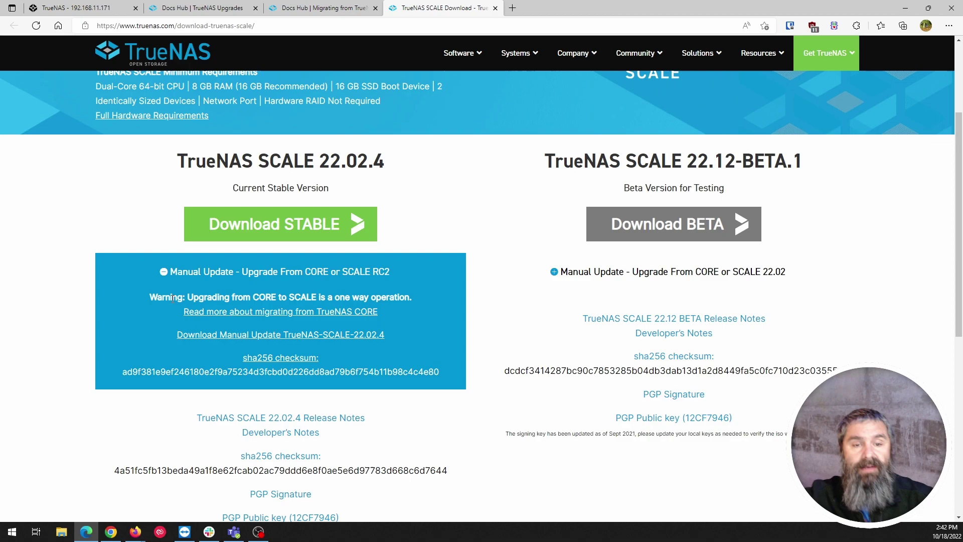
- Highlight the guide's note requiring an update to 13.0-U2 before migrating
{"action": "left_click", "coordinate": [284, 10]}
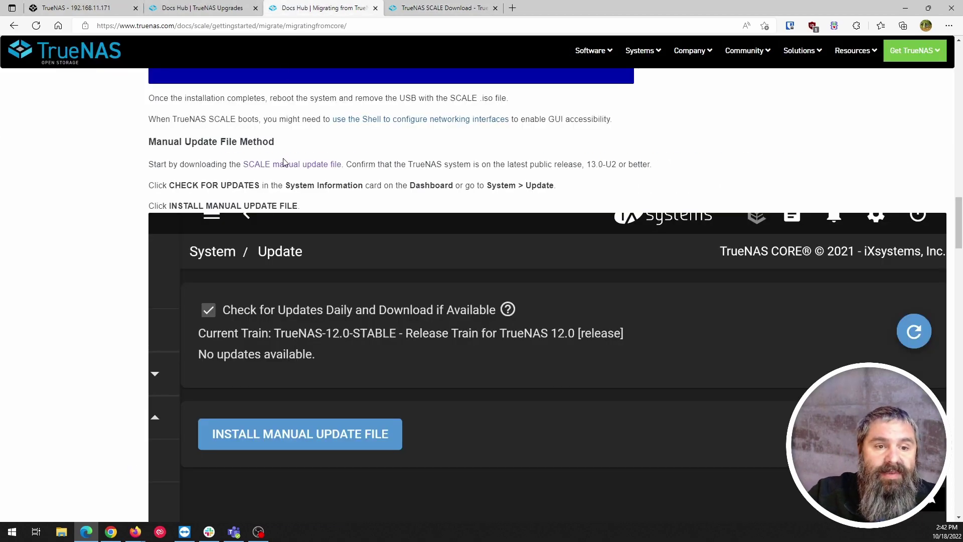
{"action": "scroll", "coordinate": [283, 160], "scroll_direction": "up", "scroll_amount": 10}
{"action": "scroll", "coordinate": [283, 159], "scroll_direction": "up", "scroll_amount": 10}
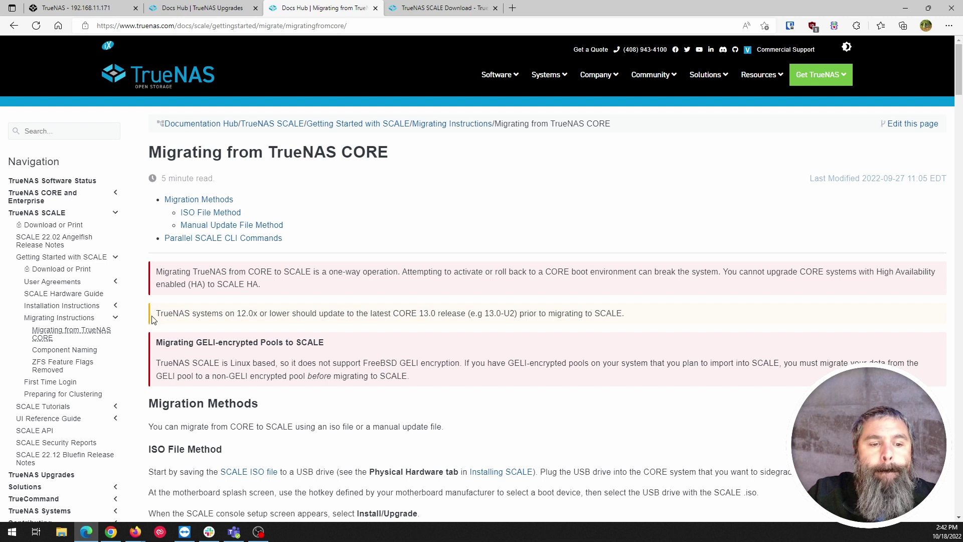
{"action": "left_click_drag", "start_coordinate": [156, 313], "coordinate": [330, 316]}
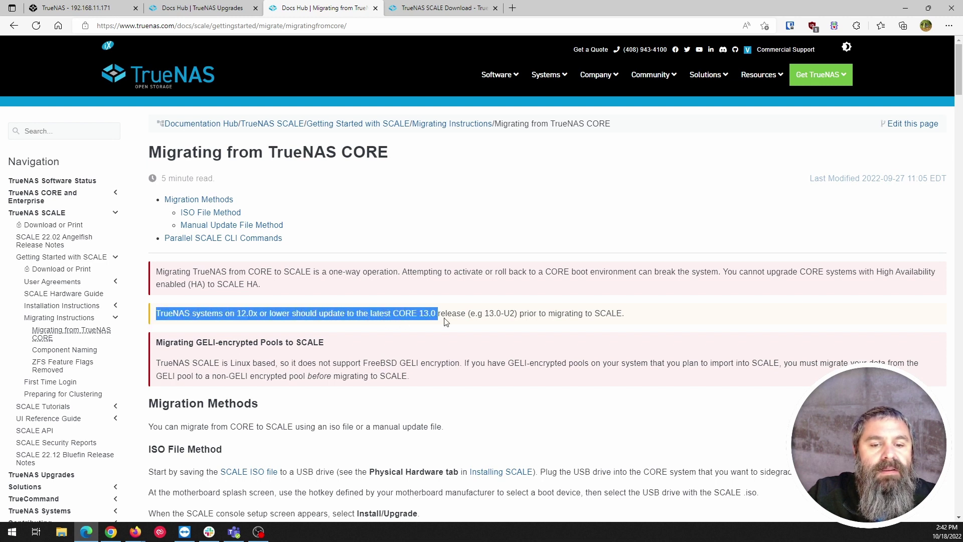
{"action": "left_click_drag", "start_coordinate": [445, 321], "coordinate": [618, 318]}
{"action": "left_click", "coordinate": [505, 329]}
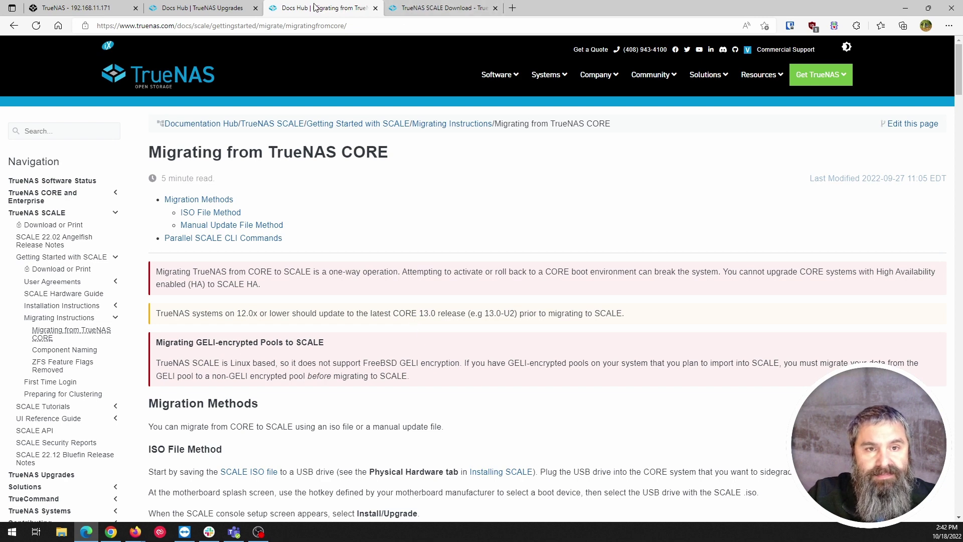
- Confirm the dashboard's installed version 13.0-U2 matches the version named in the note
{"action": "left_click", "coordinate": [80, 7]}
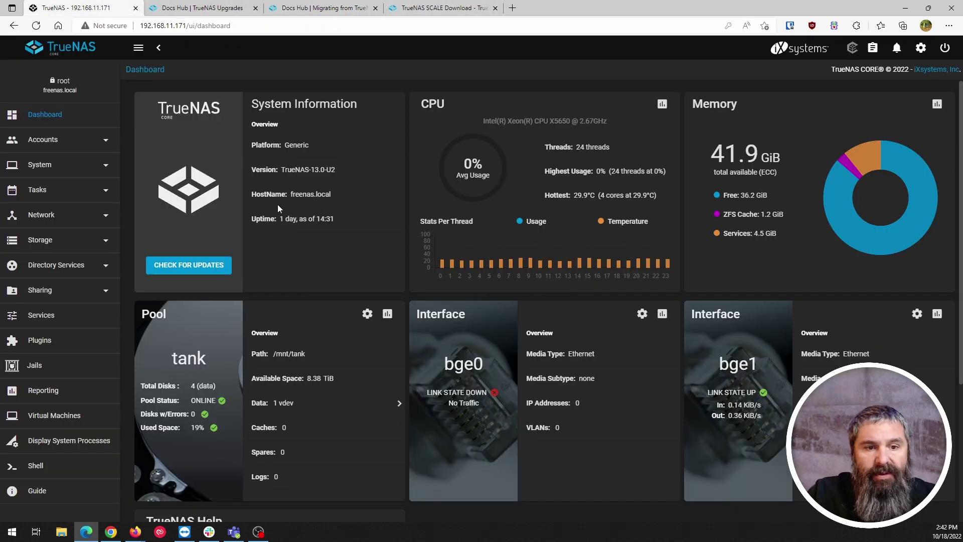
{"action": "left_click_drag", "start_coordinate": [293, 174], "coordinate": [336, 170]}
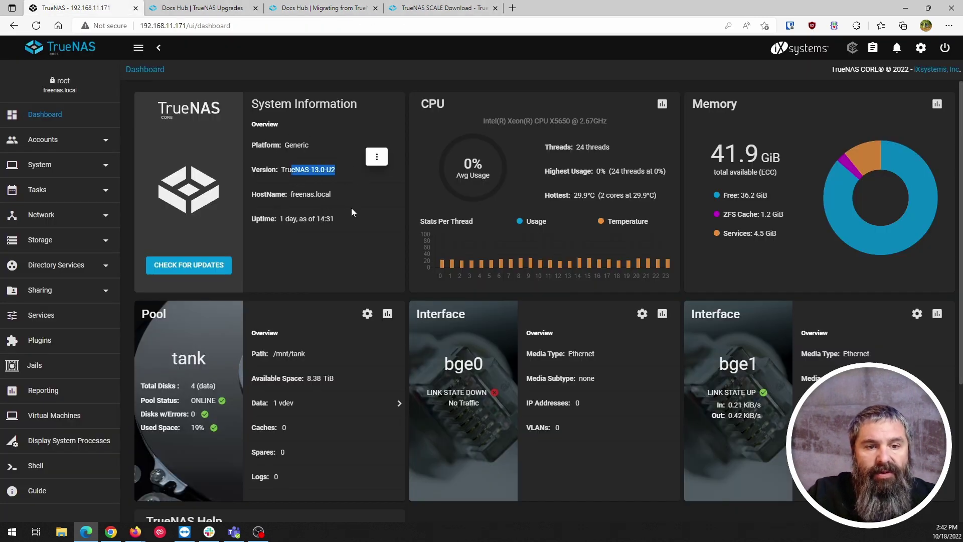
{"action": "left_click", "coordinate": [301, 9]}
{"action": "left_click_drag", "start_coordinate": [490, 313], "coordinate": [524, 314]}
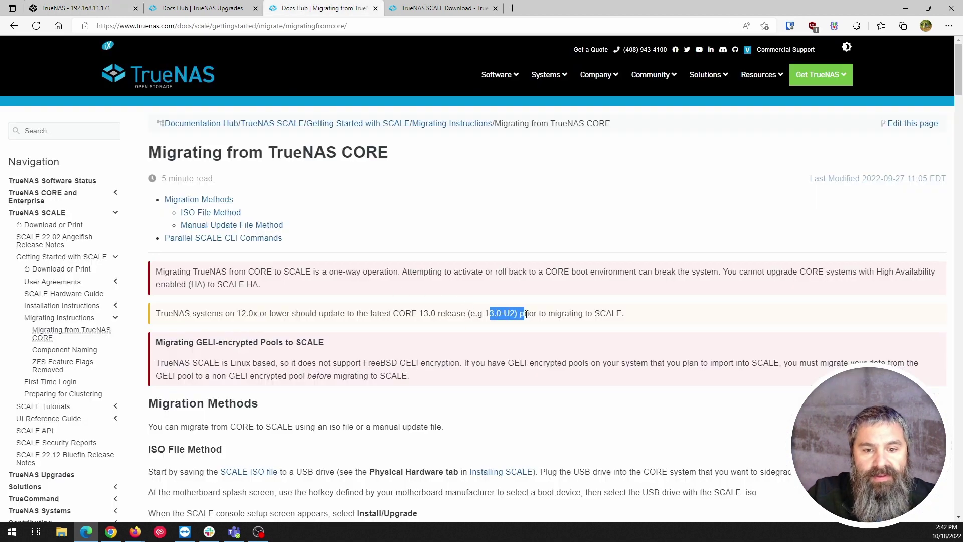
{"action": "left_click", "coordinate": [198, 8]}
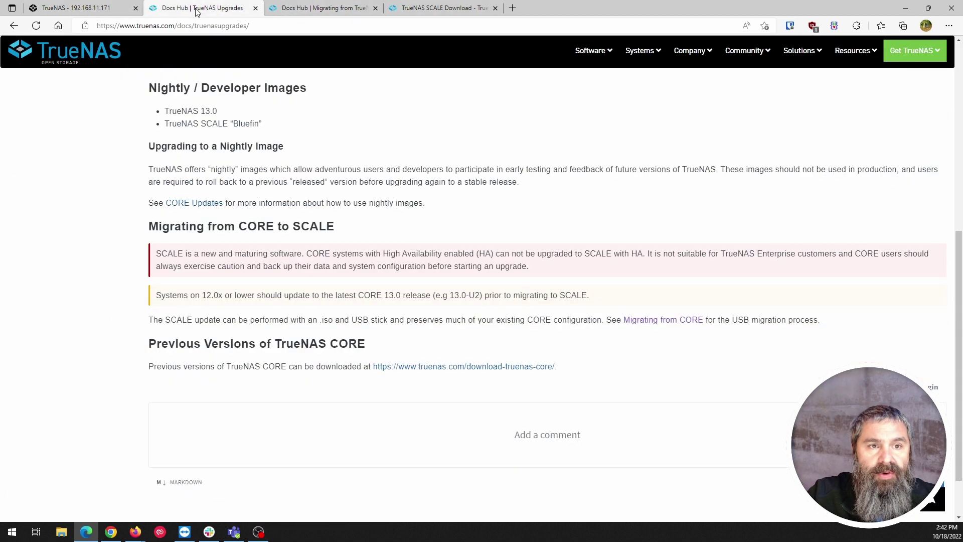
- Download TrueNAS-SCALE-22.02.4.update and highlight its sha256 checksum
{"action": "left_click", "coordinate": [474, 6]}
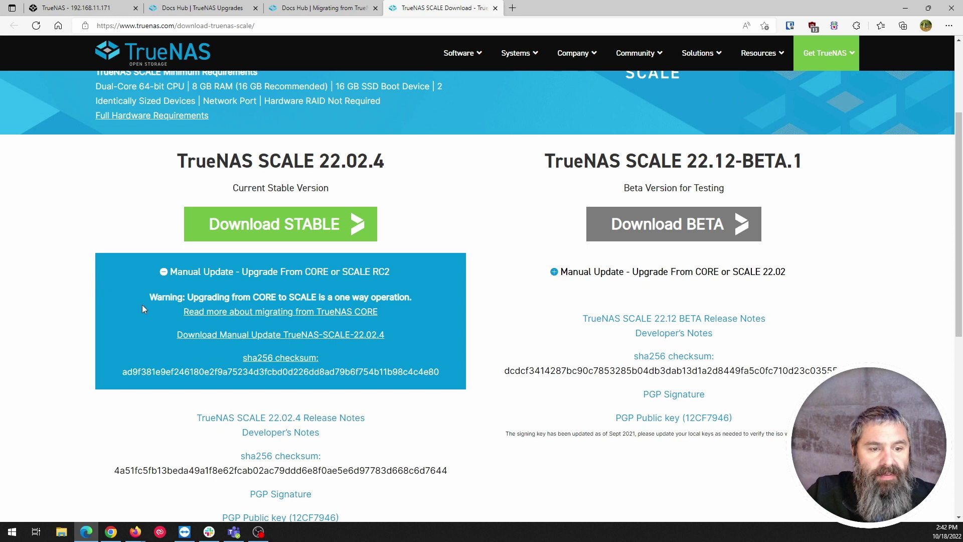
{"action": "left_click", "coordinate": [238, 335]}
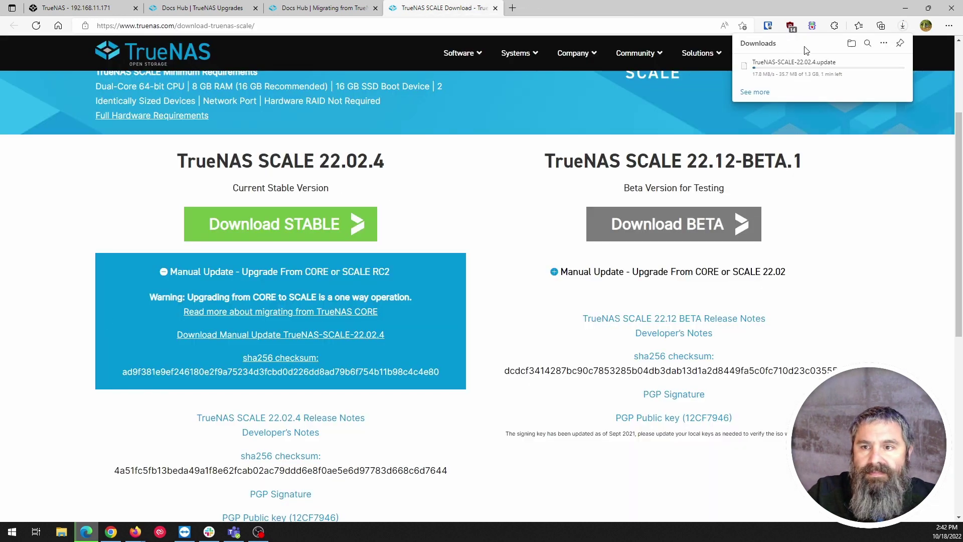
{"action": "mouse_move", "coordinate": [807, 80]}
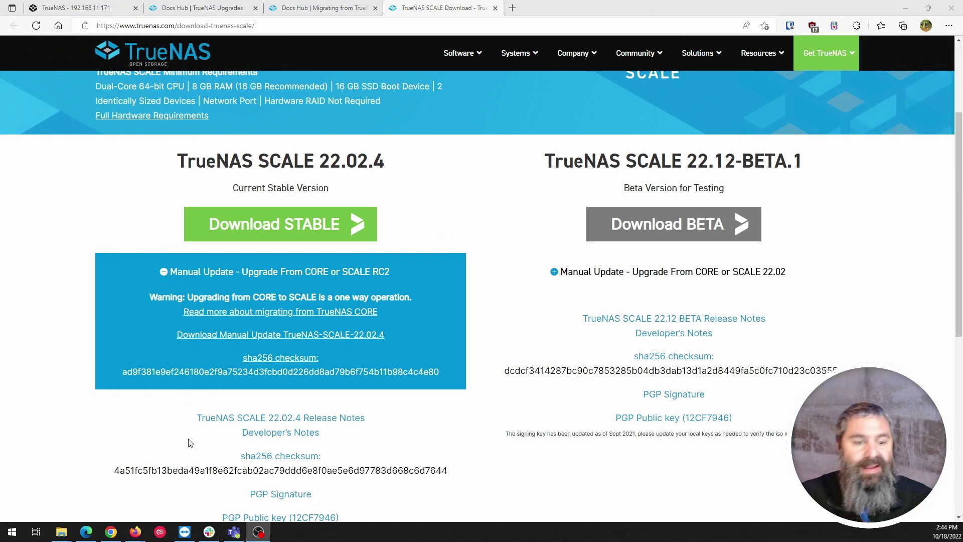
{"action": "left_click_drag", "start_coordinate": [124, 371], "coordinate": [419, 376]}
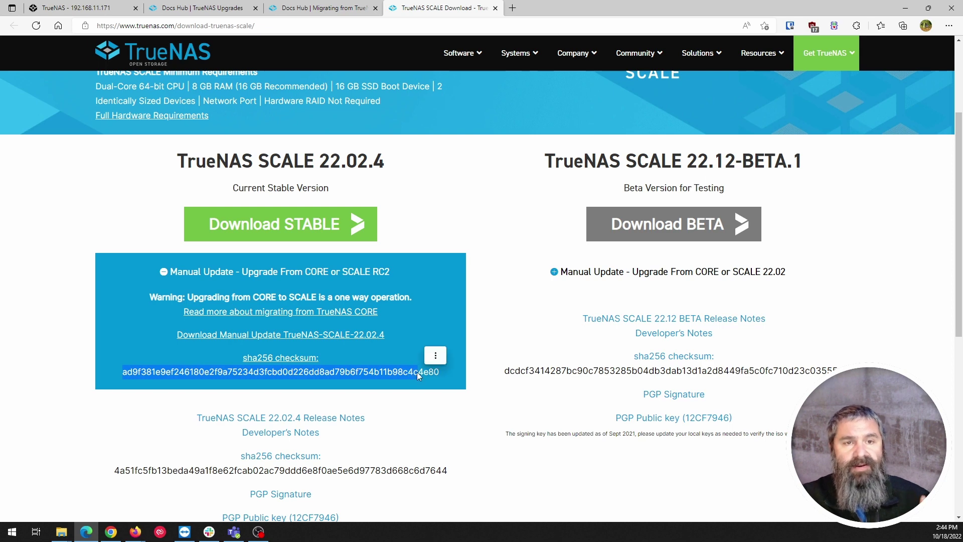
{"action": "key", "text": "ctrl+1"}
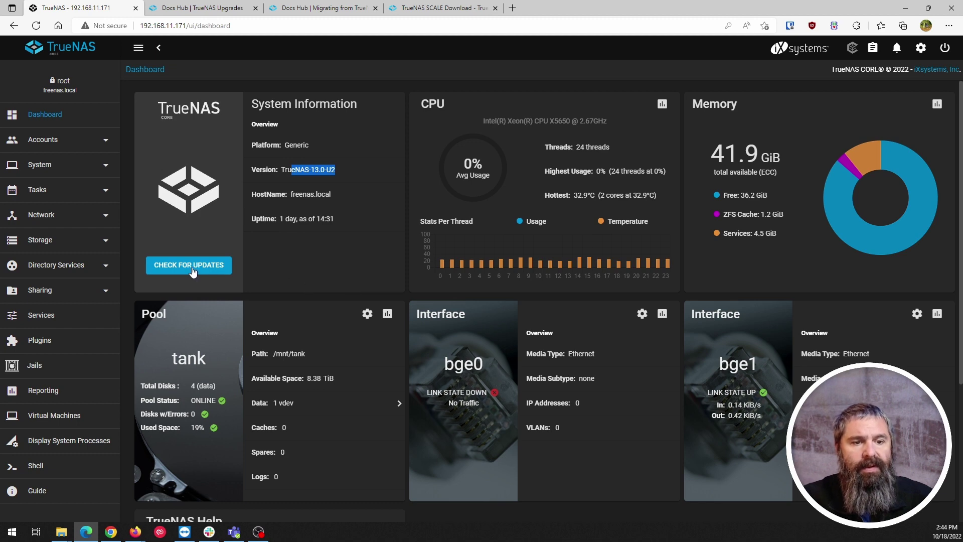
- Go to System > Update, start Install Manual Update File, and save the config including the password secret seed
{"action": "left_click", "coordinate": [34, 168]}
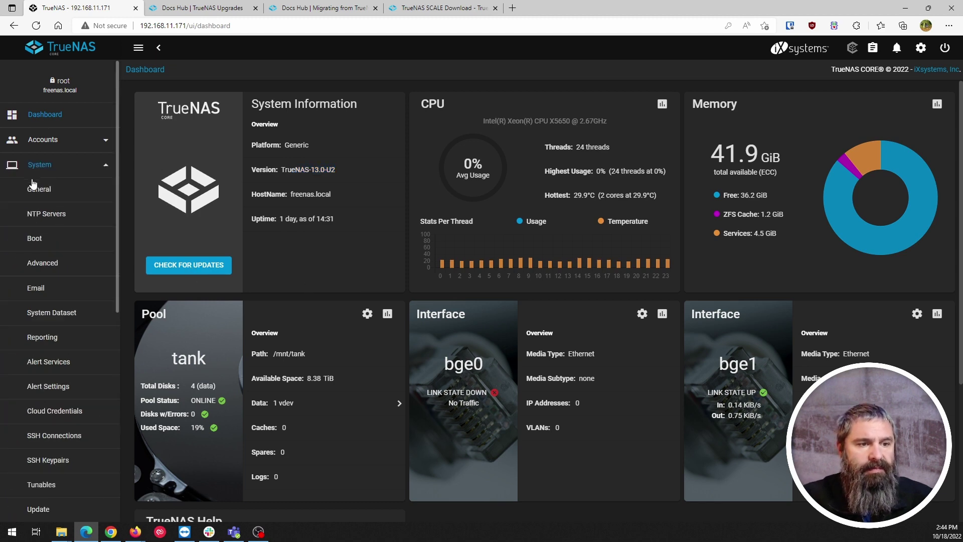
{"action": "left_click", "coordinate": [41, 508]}
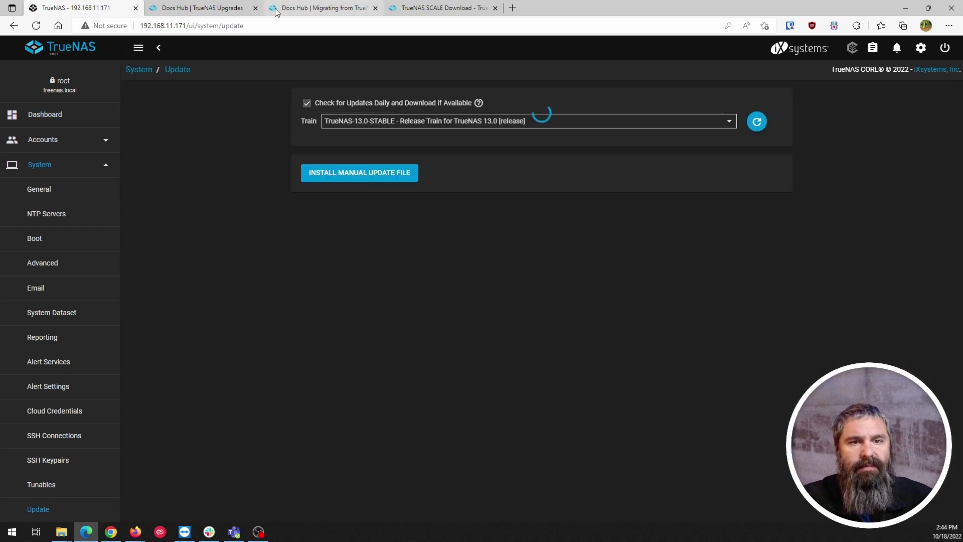
{"action": "left_click", "coordinate": [321, 8]}
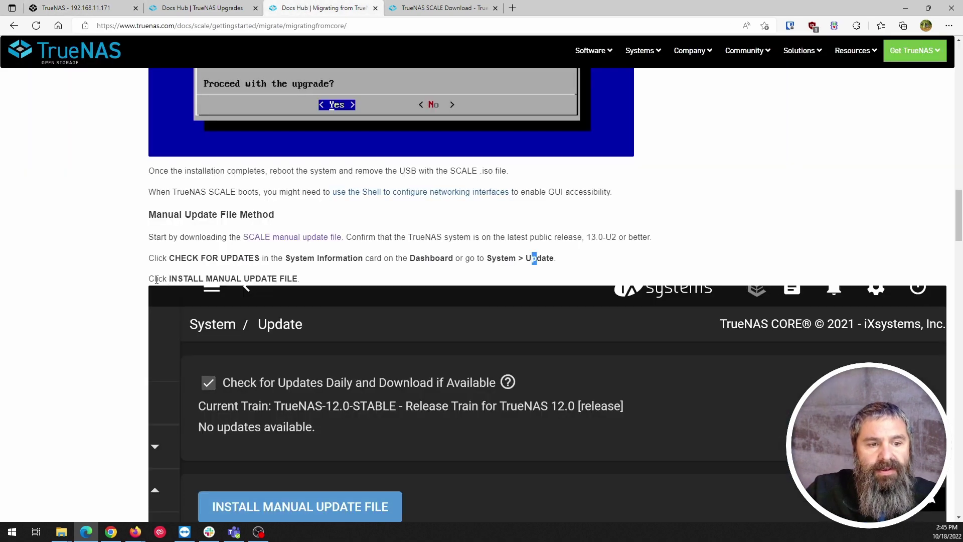
{"action": "left_click_drag", "start_coordinate": [157, 279], "coordinate": [292, 279]}
{"action": "left_click", "coordinate": [113, 8]}
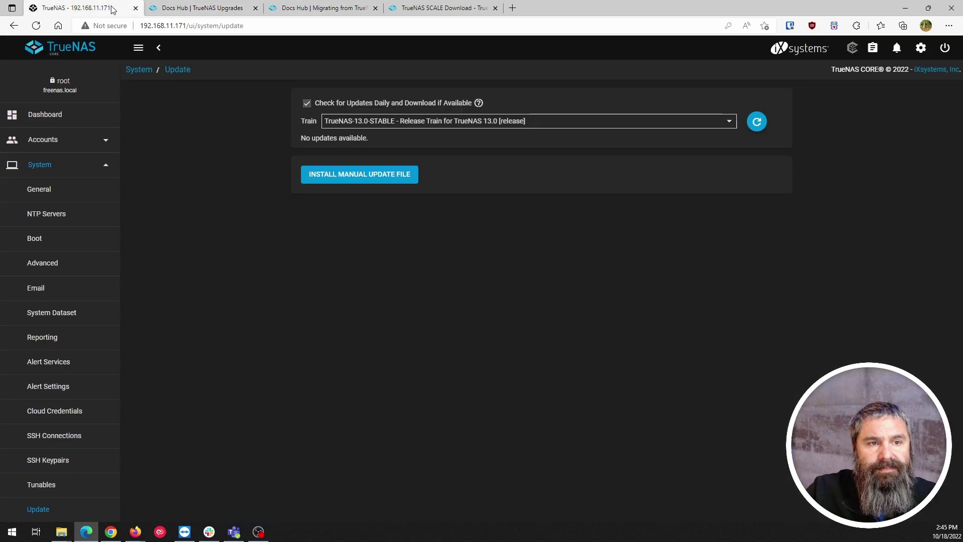
{"action": "left_click", "coordinate": [372, 179]}
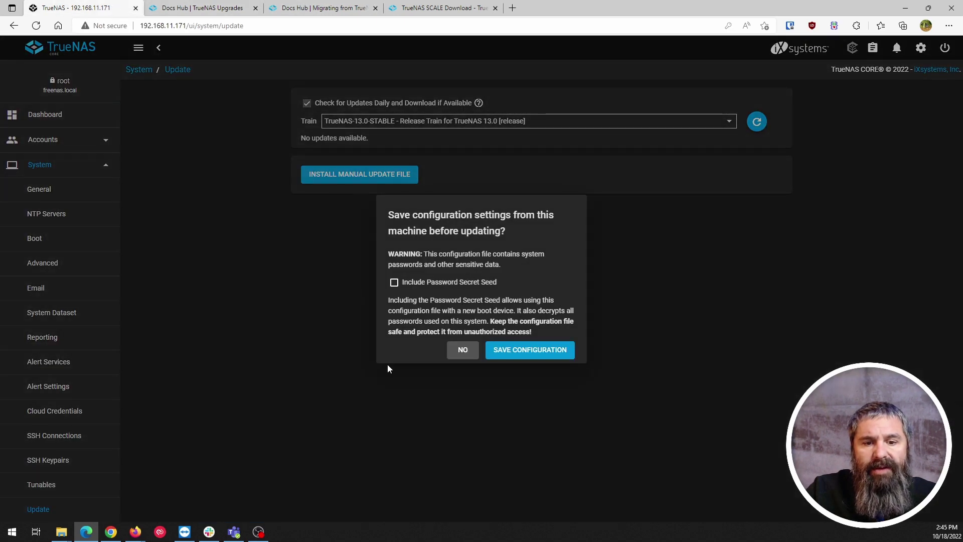
{"action": "left_click", "coordinate": [395, 282]}
{"action": "left_click", "coordinate": [504, 357]}
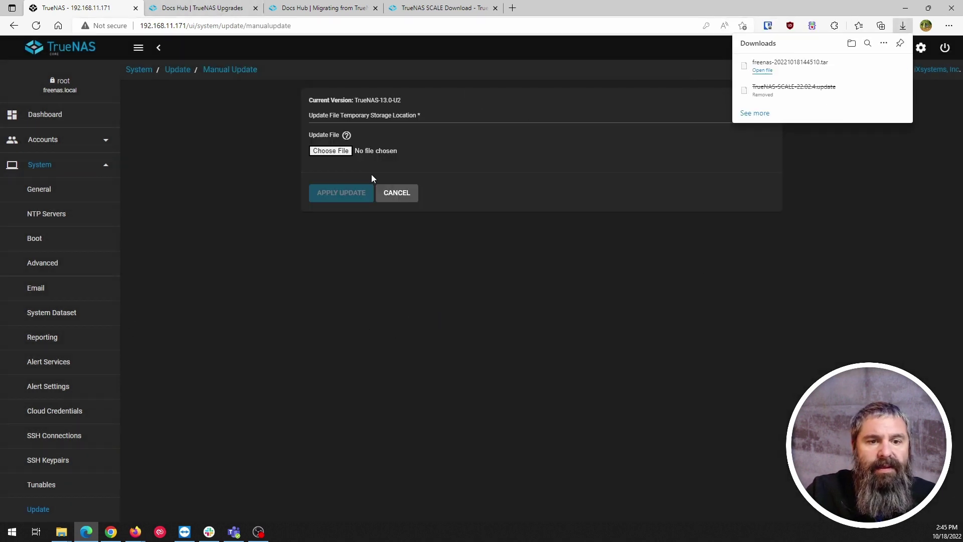
- Read through the guide's Manual Update File Method steps down to the reboot
{"action": "left_click", "coordinate": [311, 9]}
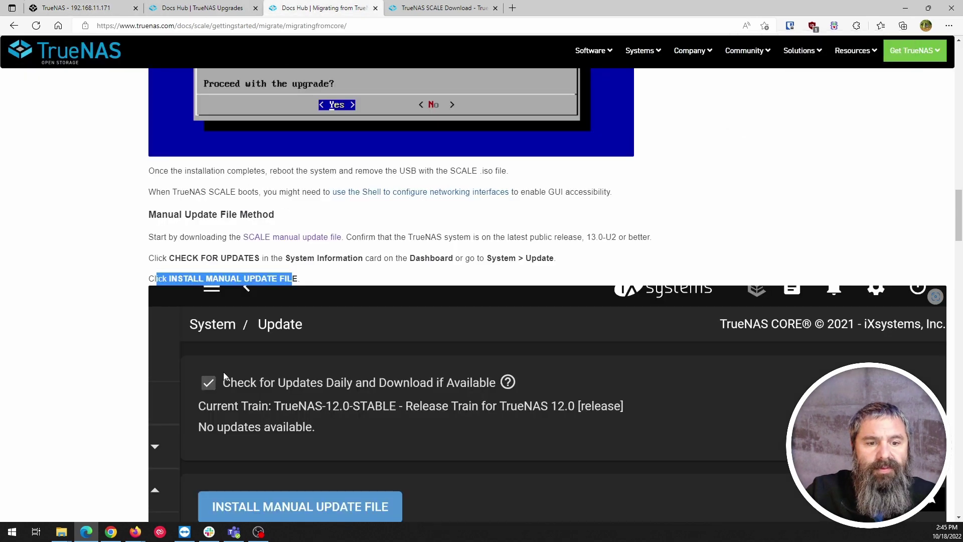
{"action": "left_click", "coordinate": [125, 274]}
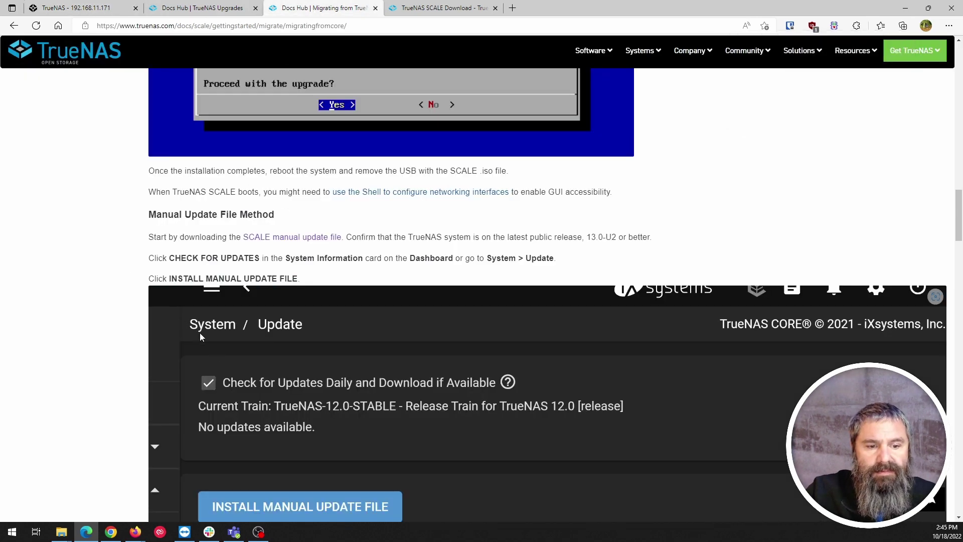
{"action": "scroll", "coordinate": [226, 333], "scroll_direction": "down", "scroll_amount": 3}
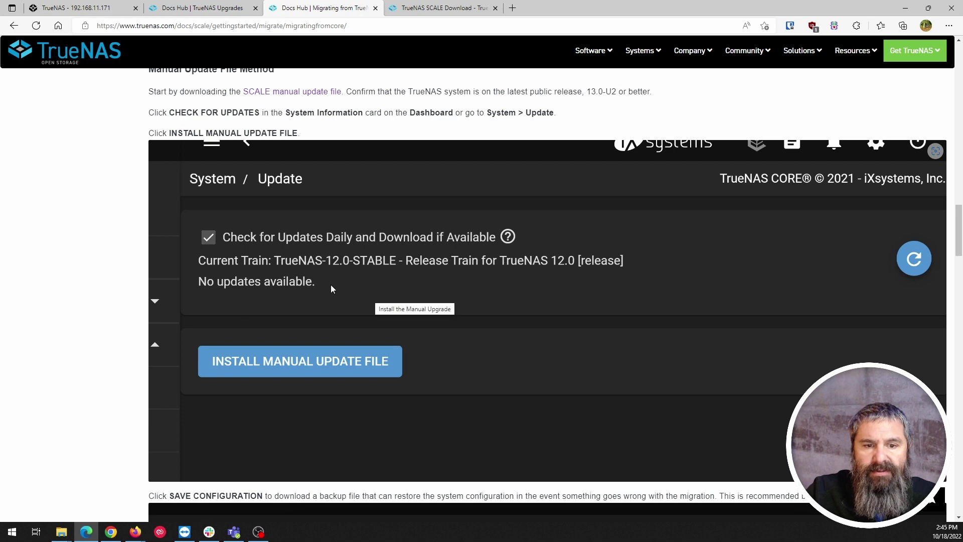
{"action": "scroll", "coordinate": [327, 325], "scroll_direction": "down", "scroll_amount": 8}
{"action": "scroll", "coordinate": [329, 329], "scroll_direction": "down", "scroll_amount": 2}
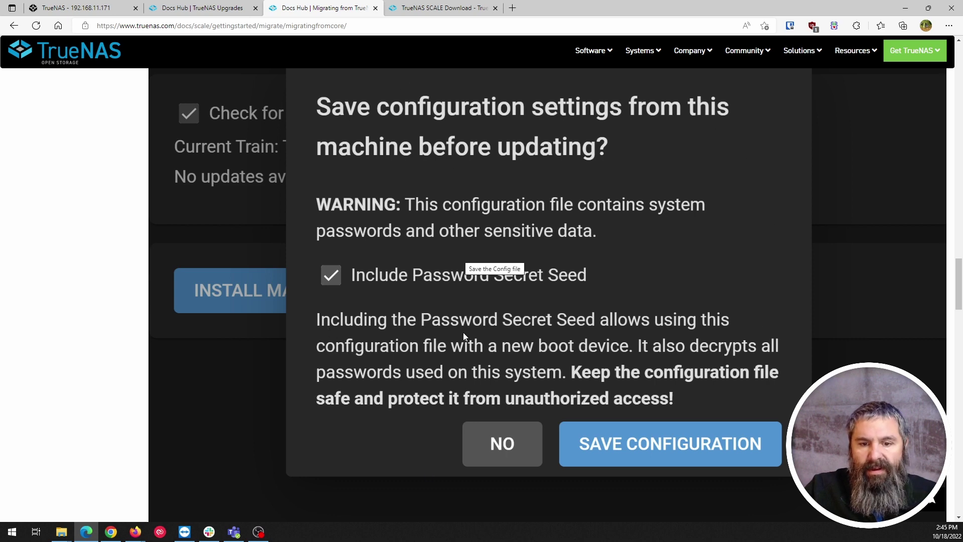
{"action": "scroll", "coordinate": [401, 331], "scroll_direction": "down", "scroll_amount": 5}
{"action": "scroll", "coordinate": [401, 331], "scroll_direction": "down", "scroll_amount": 6}
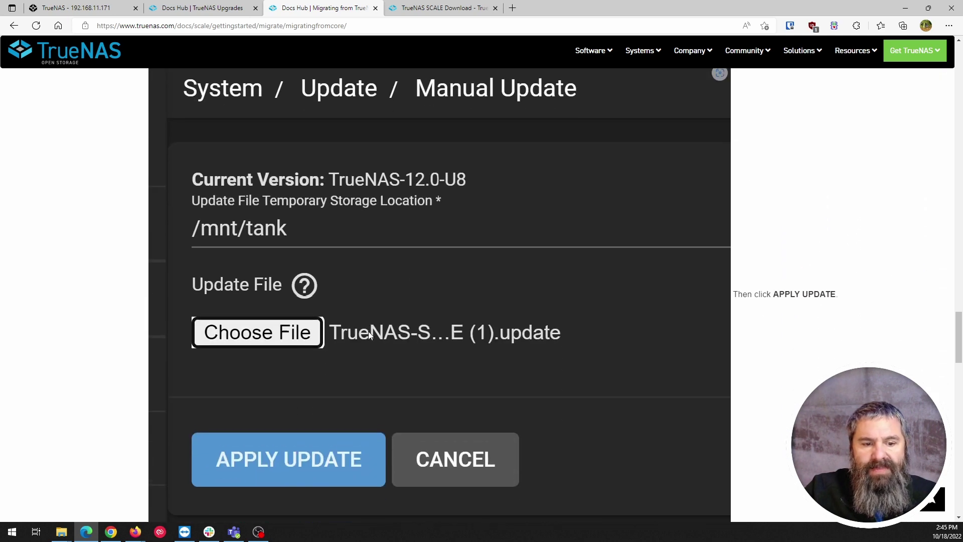
{"action": "scroll", "coordinate": [301, 380], "scroll_direction": "down", "scroll_amount": 4}
{"action": "scroll", "coordinate": [312, 381], "scroll_direction": "down", "scroll_amount": 5}
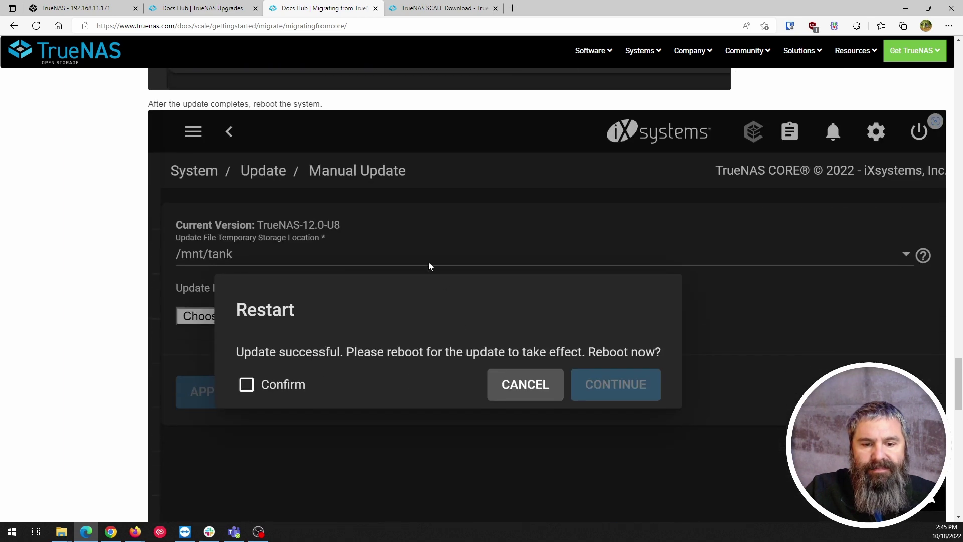
- Select TrueNAS-SCALE-22.02.4.update from the Truenas-Scale_Update folder and confirm the SCALE migration warning
{"action": "left_click", "coordinate": [80, 8]}
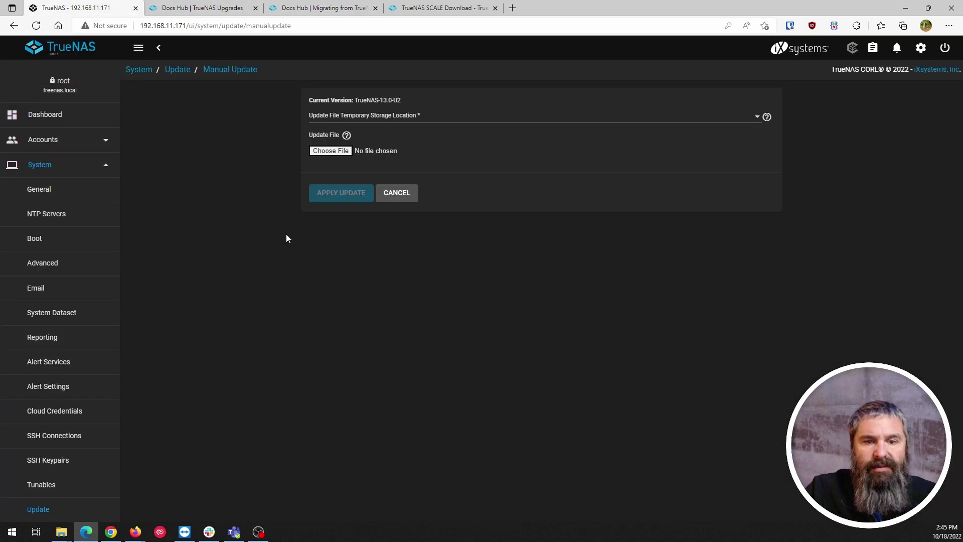
{"action": "left_click", "coordinate": [330, 152]}
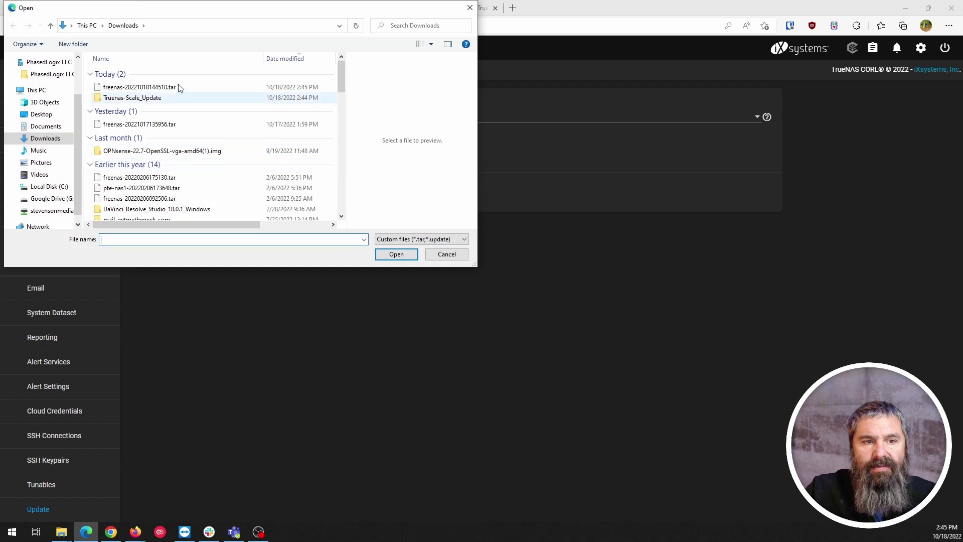
{"action": "double_click", "coordinate": [115, 98]}
{"action": "left_click", "coordinate": [148, 73]}
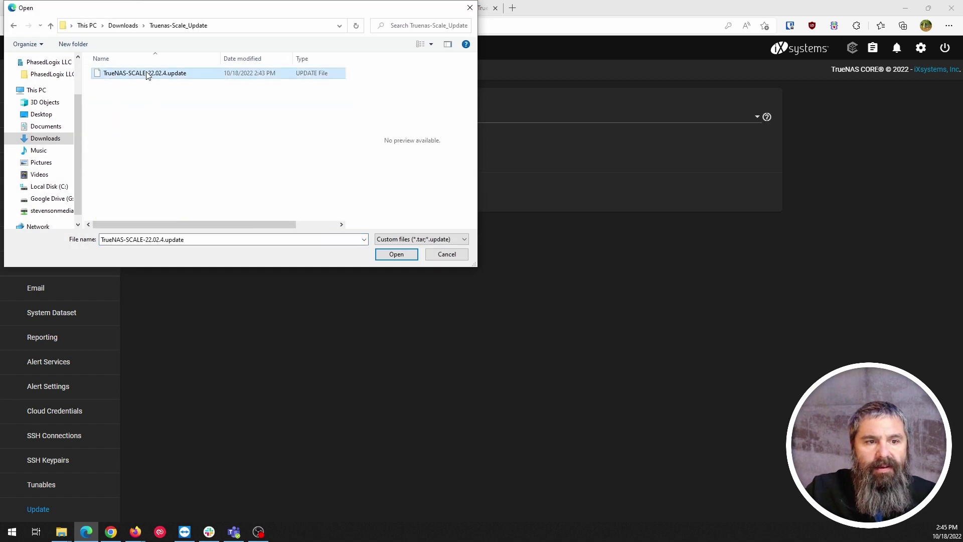
{"action": "left_click", "coordinate": [402, 255]}
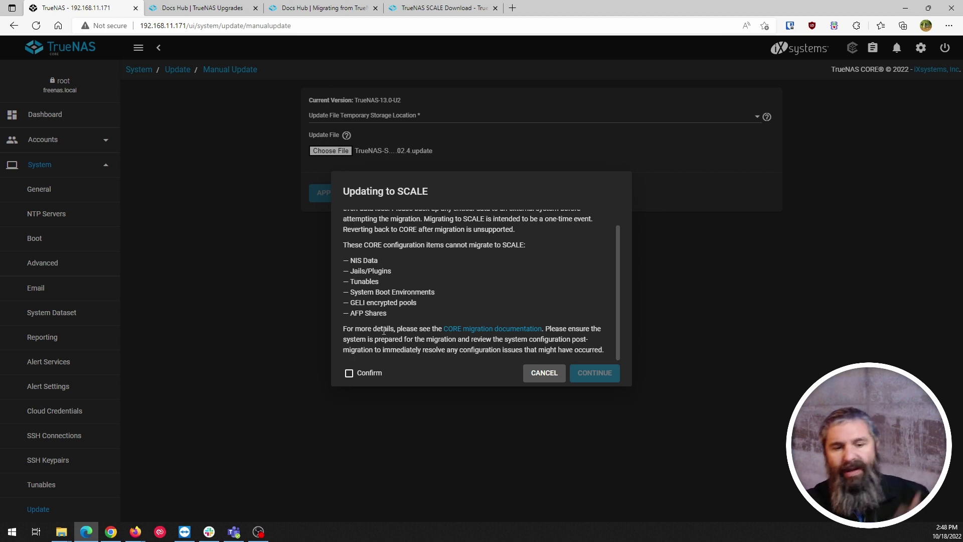
{"action": "left_click", "coordinate": [348, 373]}
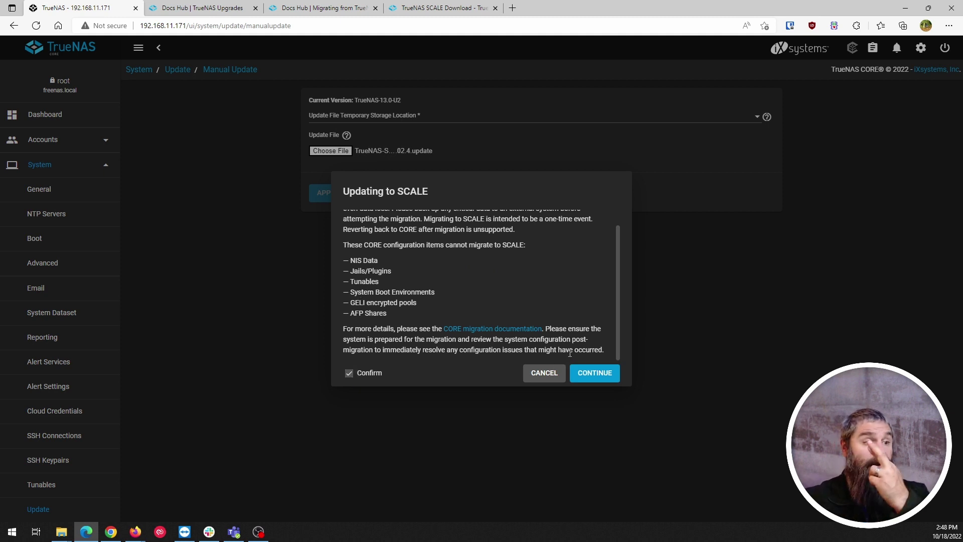
{"action": "left_click", "coordinate": [592, 377]}
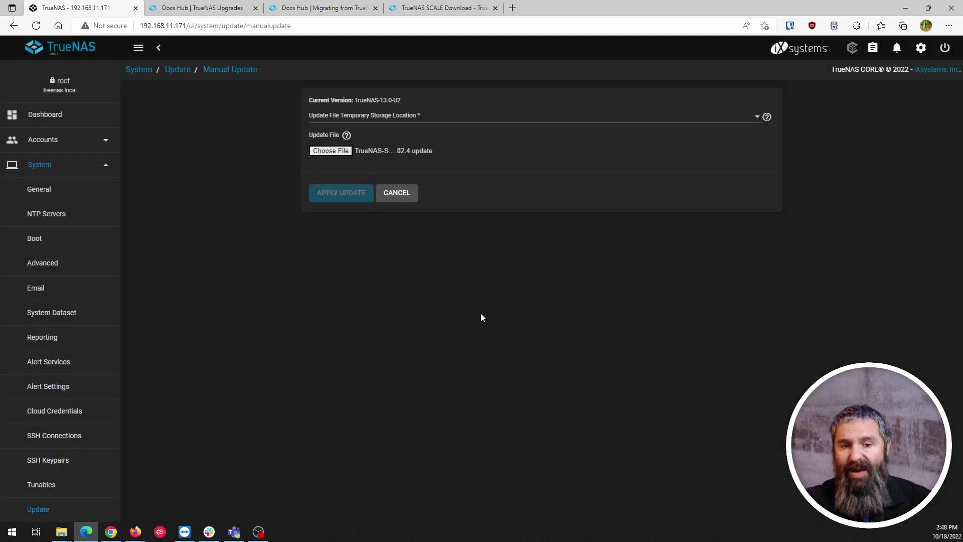
- Use /mnt/tank as temporary storage and apply the update, which fails with a sha1 squashfs error
{"action": "left_click", "coordinate": [757, 120]}
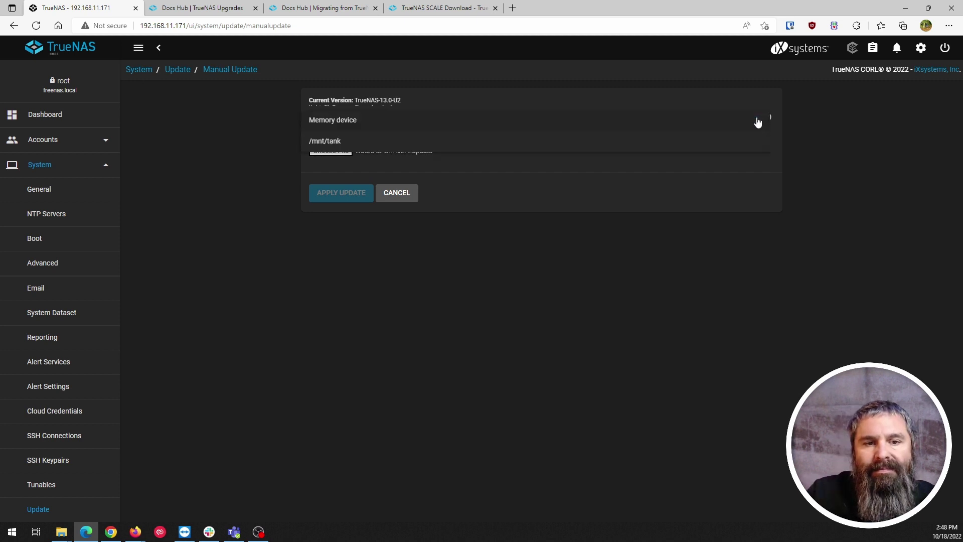
{"action": "left_click", "coordinate": [334, 143]}
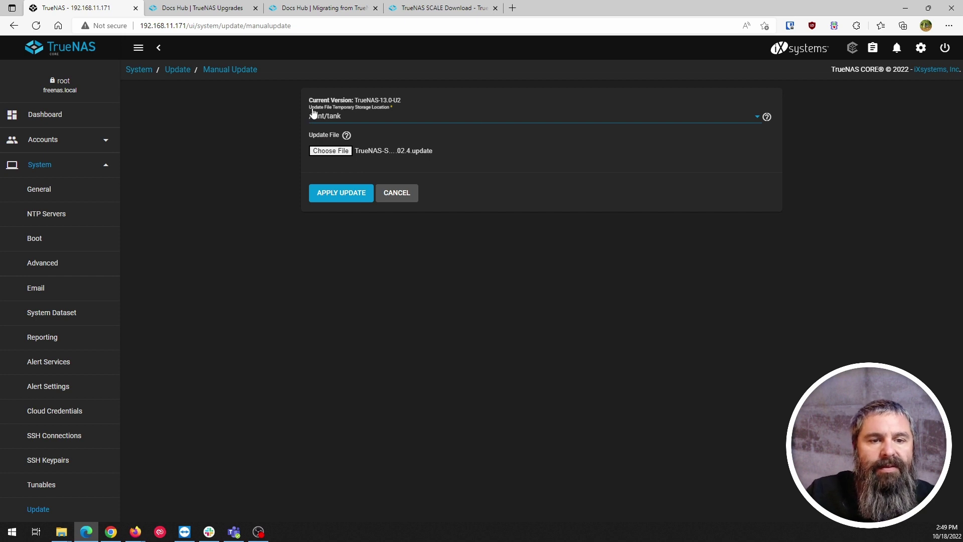
{"action": "left_click", "coordinate": [304, 12]}
{"action": "scroll", "coordinate": [262, 269], "scroll_direction": "up", "scroll_amount": 4}
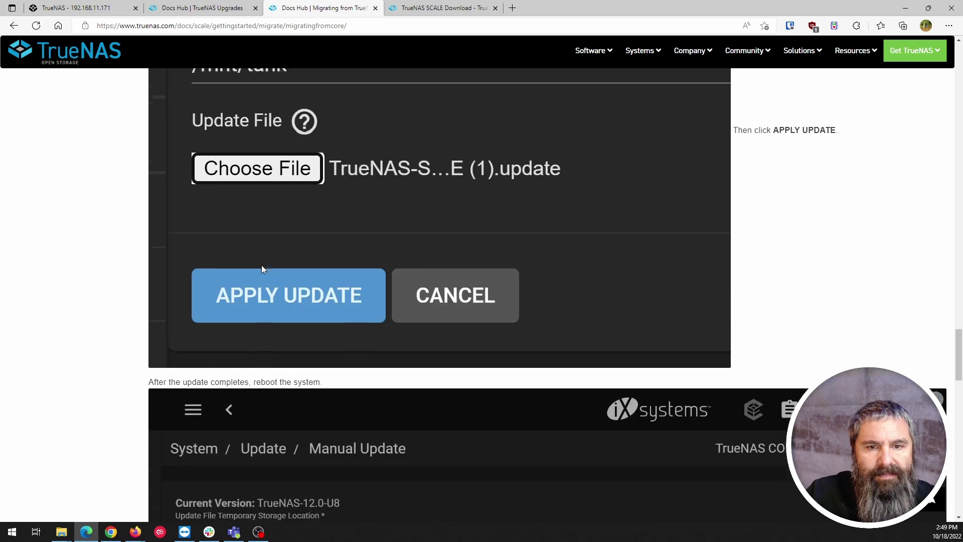
{"action": "scroll", "coordinate": [248, 216], "scroll_direction": "up", "scroll_amount": 2}
{"action": "scroll", "coordinate": [288, 251], "scroll_direction": "down", "scroll_amount": 6}
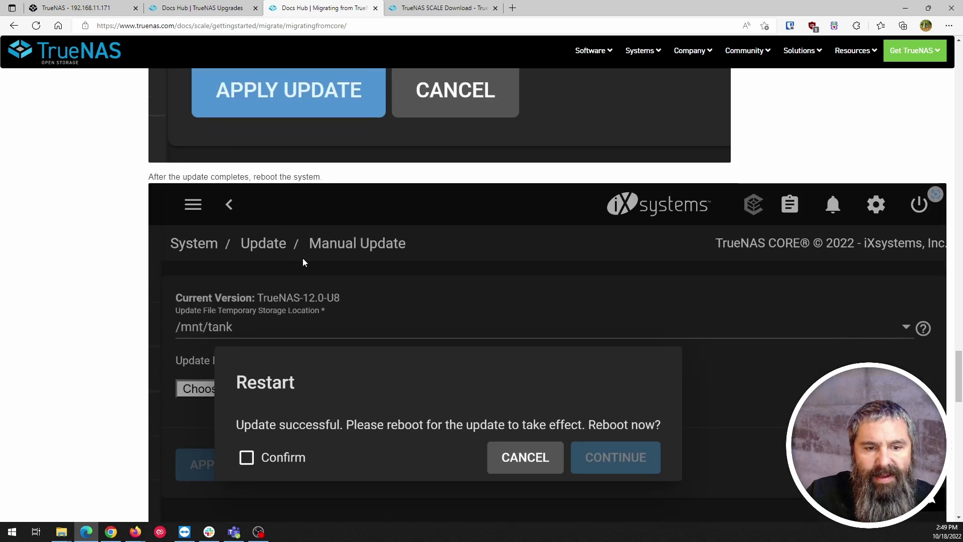
{"action": "scroll", "coordinate": [303, 262], "scroll_direction": "down", "scroll_amount": 3}
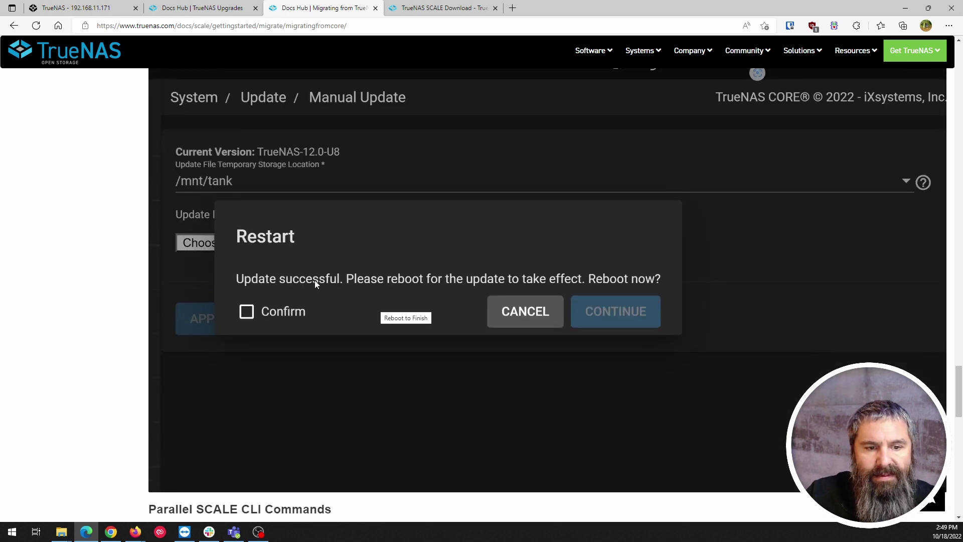
{"action": "key", "text": "ctrl+1"}
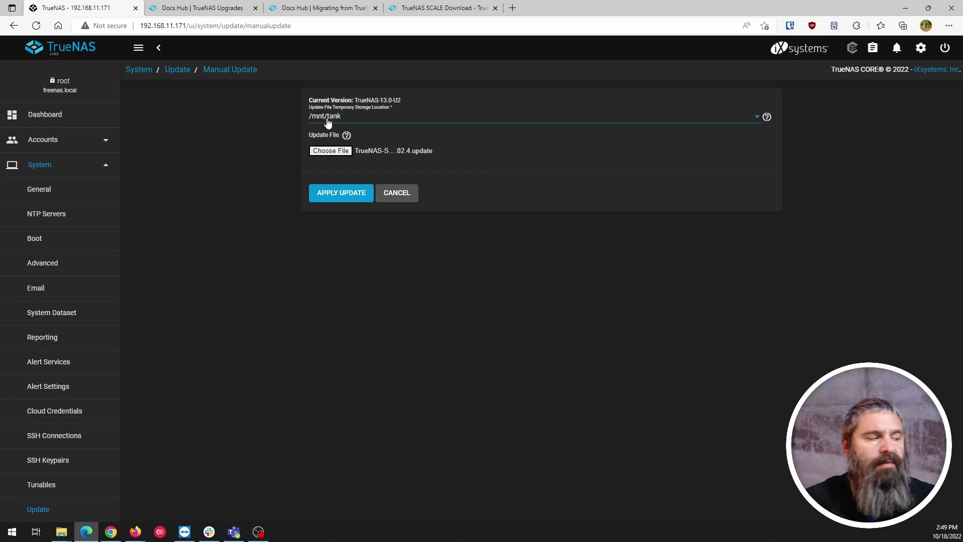
{"action": "left_click", "coordinate": [341, 195]}
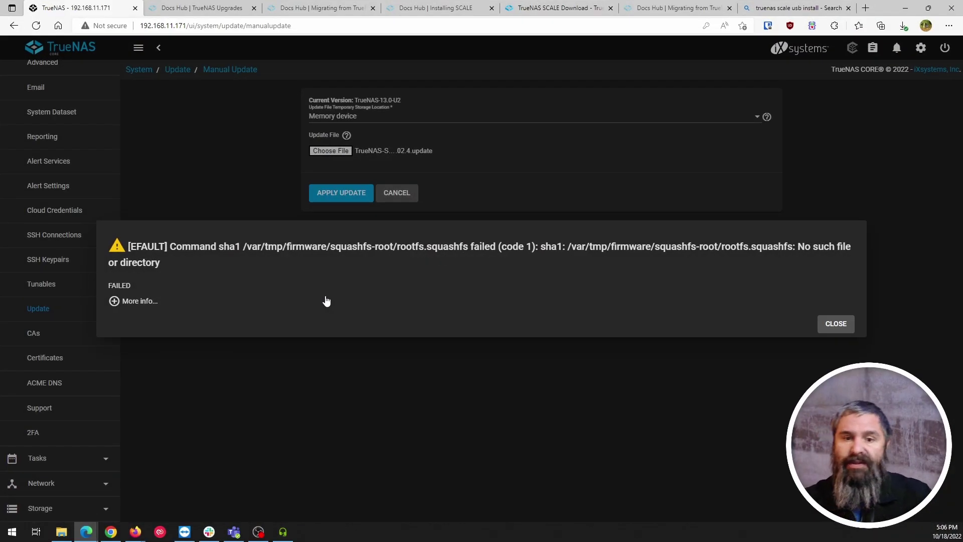
- Expand the EFAULT error's More info and scroll to the end of the traceback
{"action": "left_click", "coordinate": [115, 301]}
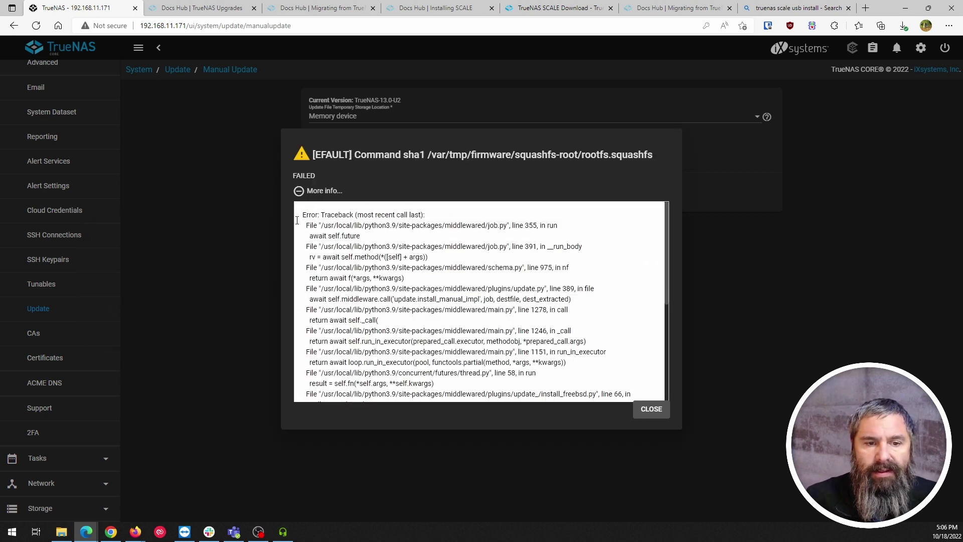
{"action": "left_click_drag", "start_coordinate": [303, 217], "coordinate": [381, 278]}
{"action": "scroll", "coordinate": [351, 281], "scroll_direction": "down", "scroll_amount": 3}
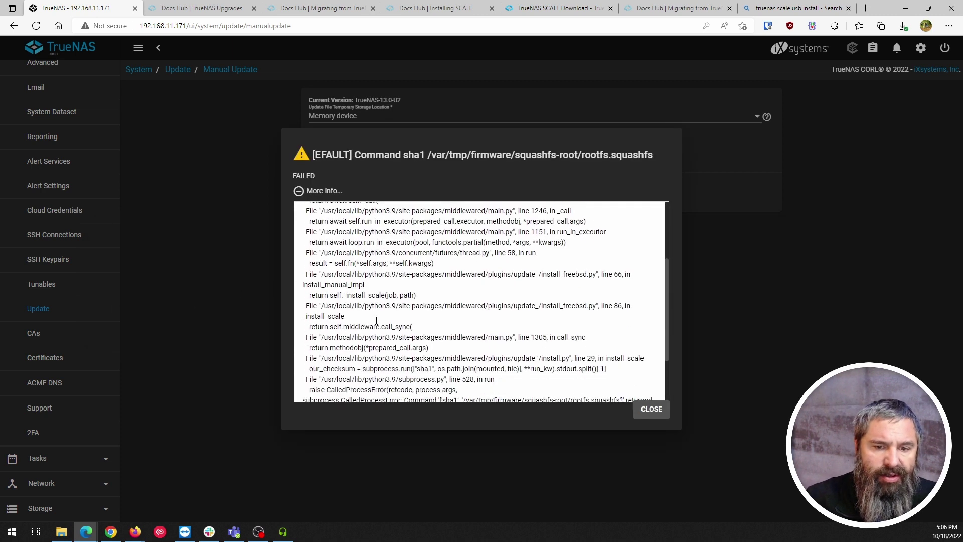
{"action": "scroll", "coordinate": [321, 290], "scroll_direction": "down", "scroll_amount": 3}
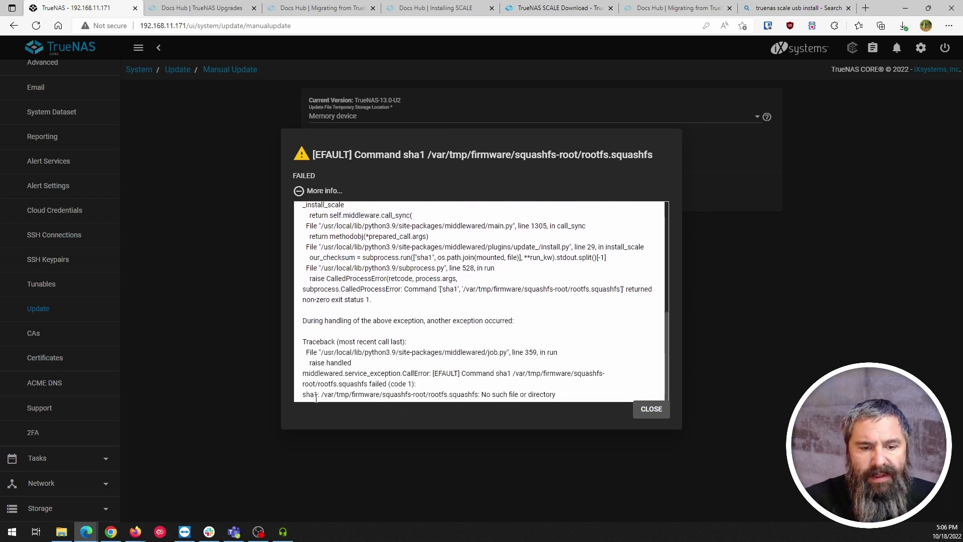
- Highlight the final sha1 squashfs error line, including the missing path's 'firmware' word
{"action": "left_click_drag", "start_coordinate": [310, 394], "coordinate": [555, 395]}
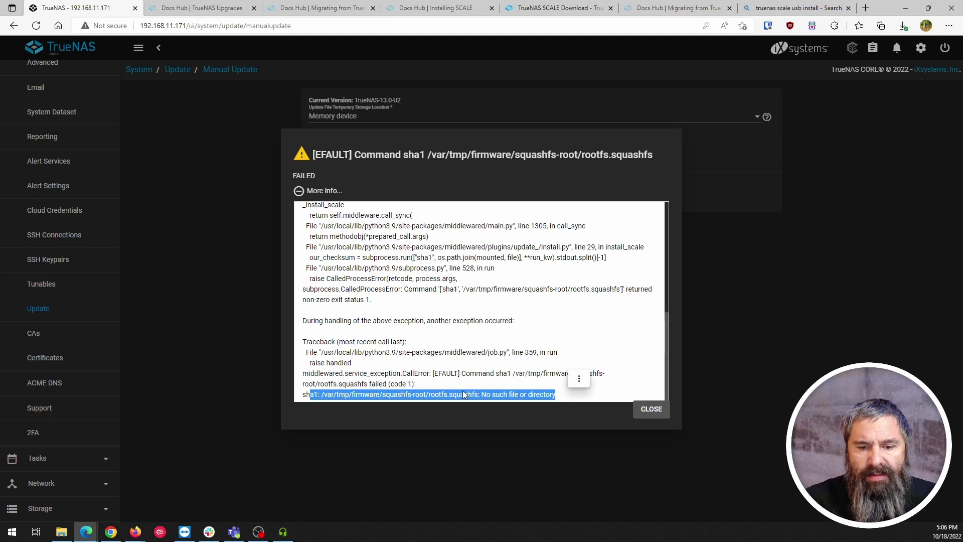
{"action": "left_click", "coordinate": [427, 397]}
{"action": "left_click_drag", "start_coordinate": [426, 398], "coordinate": [556, 395]}
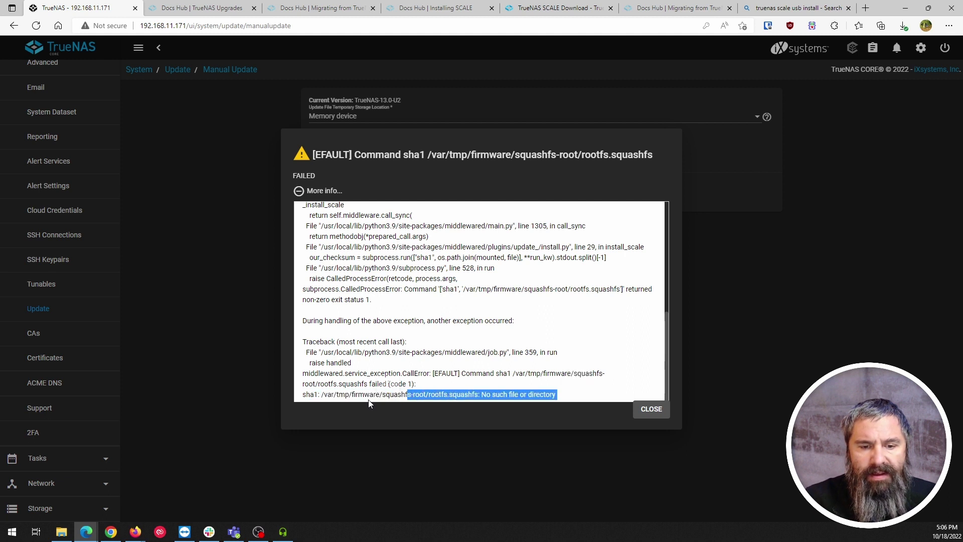
{"action": "double_click", "coordinate": [360, 395]}
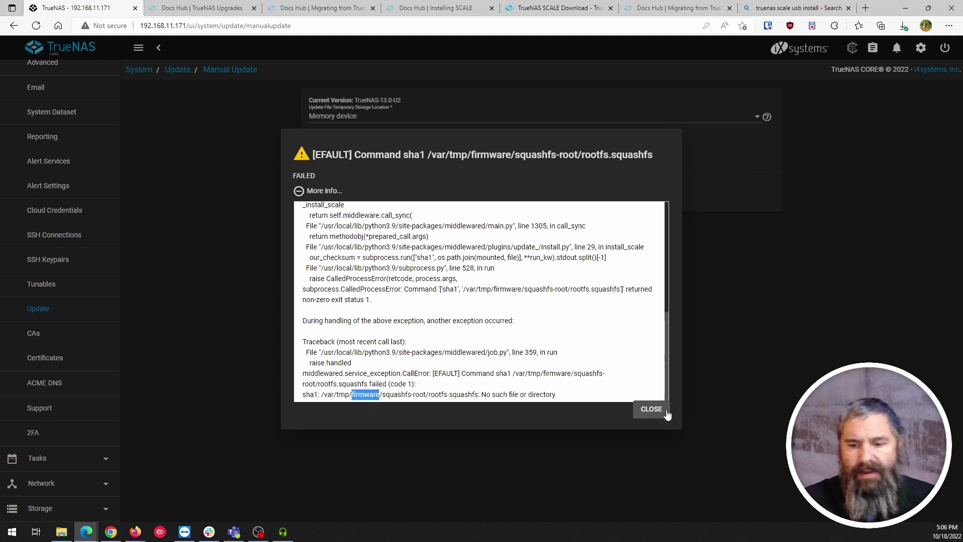